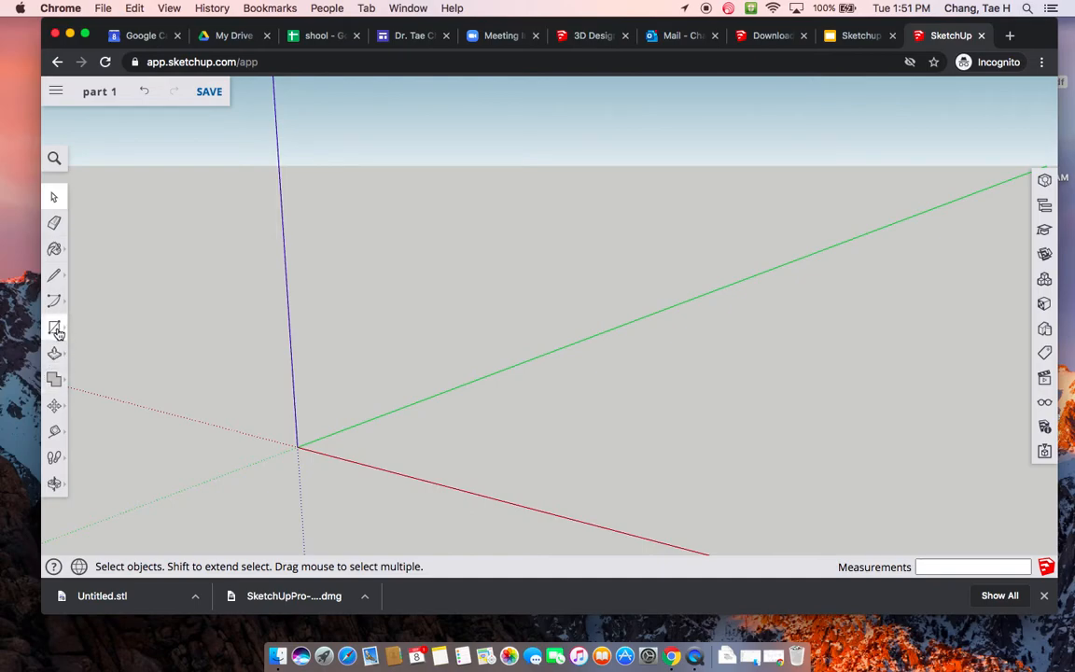
# Draw a 52 by 40 inch rectangle on the ground plane with one corner at the origin
pyautogui.click(55, 331)
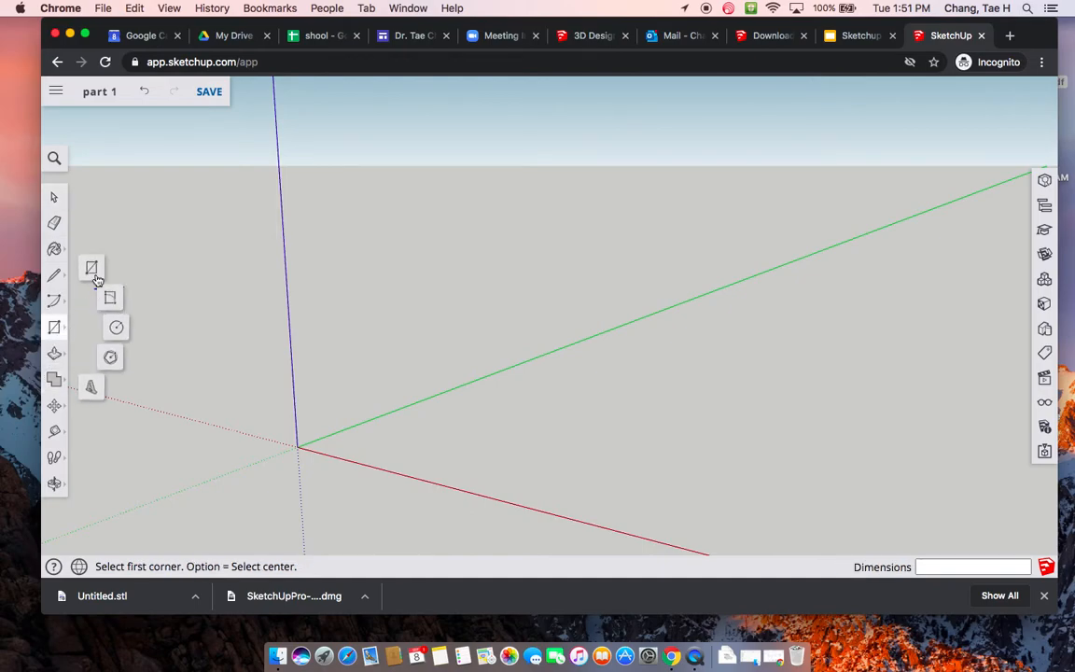
pyautogui.click(91, 270)
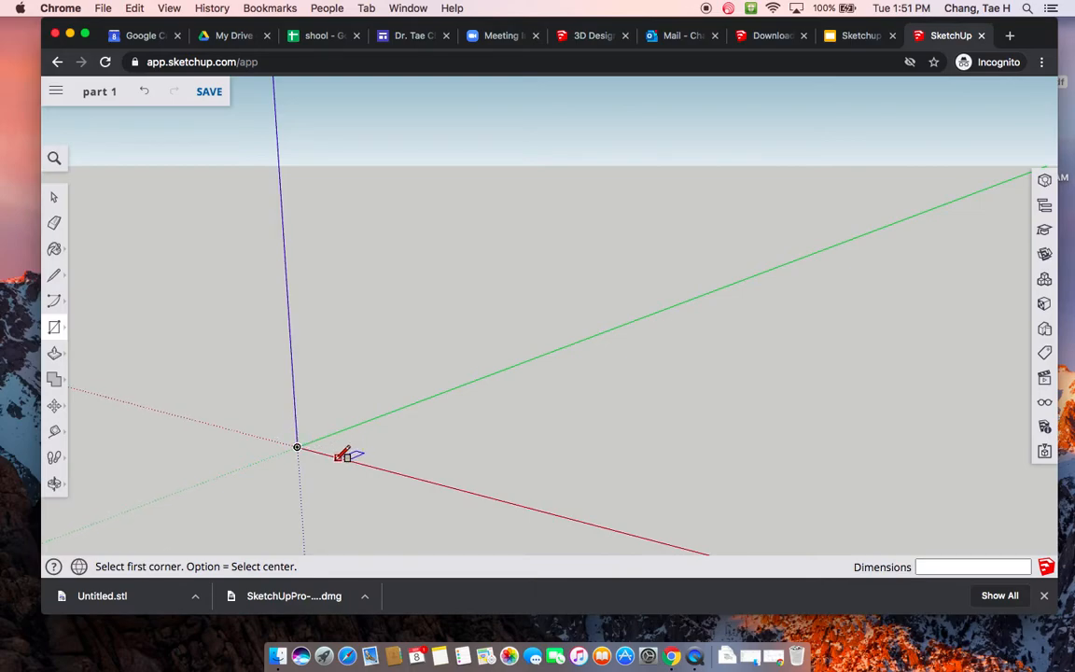
pyautogui.click(298, 445)
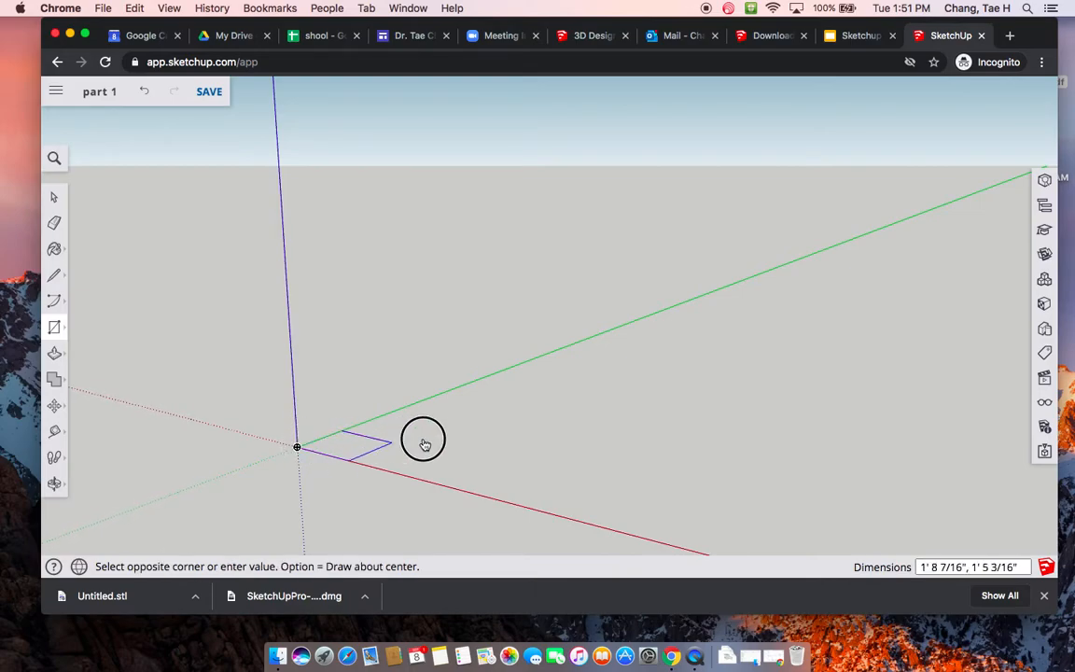
pyautogui.click(482, 431)
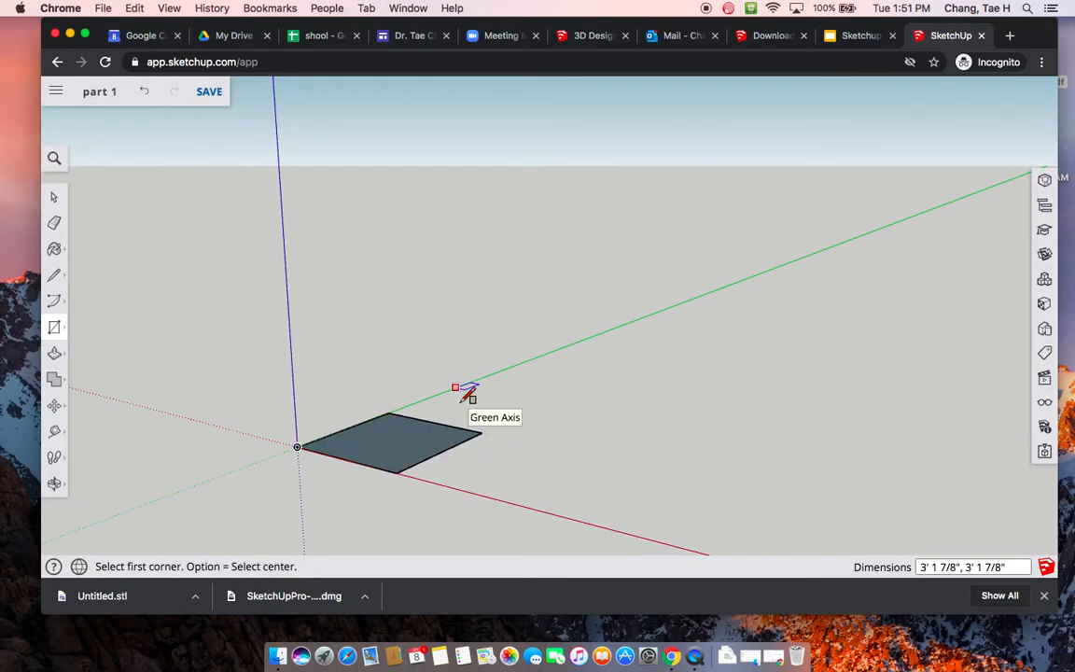
pyautogui.write('52,40')
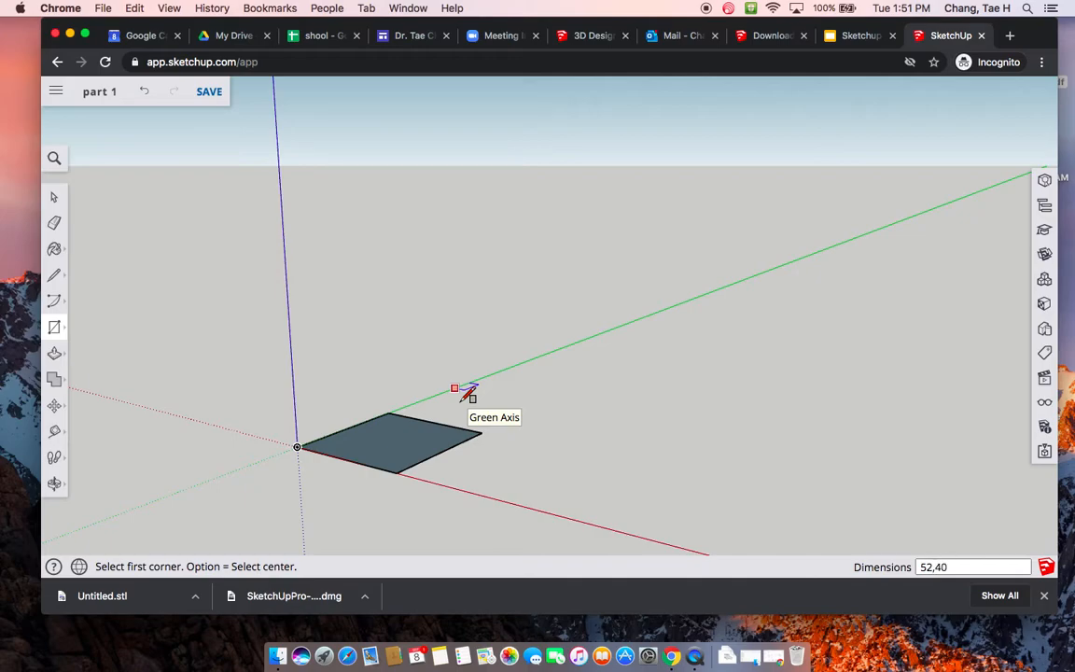
pyautogui.press('Return')
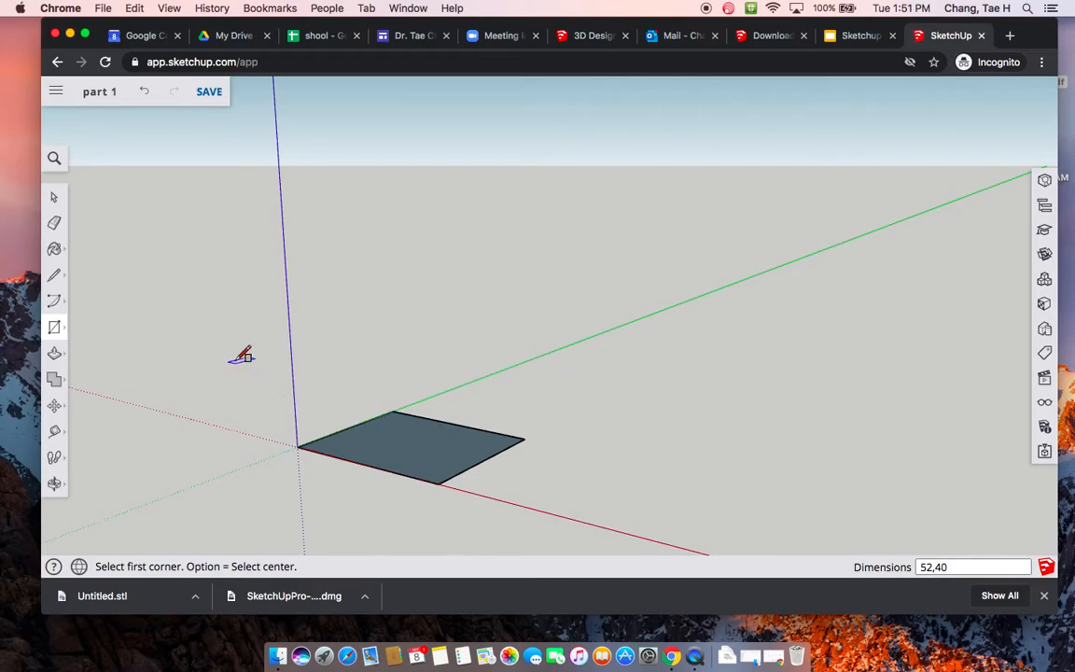
# Push/Pull the rectangle upward 2' 8" into a solid box
pyautogui.click(55, 483)
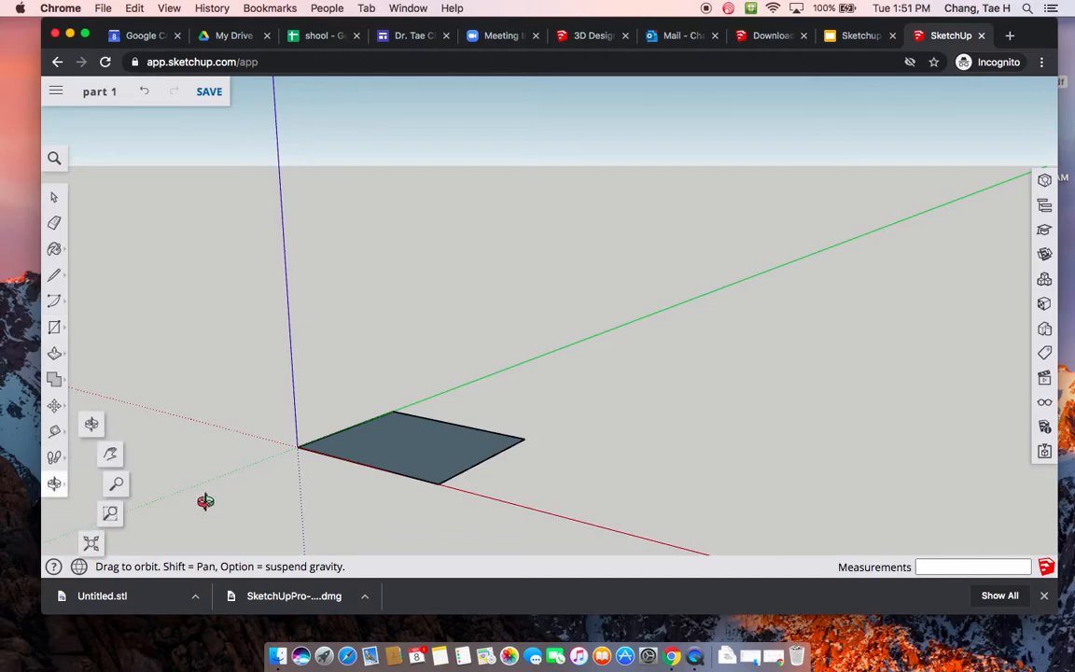
pyautogui.moveTo(252, 487); pyautogui.dragTo(210, 460)
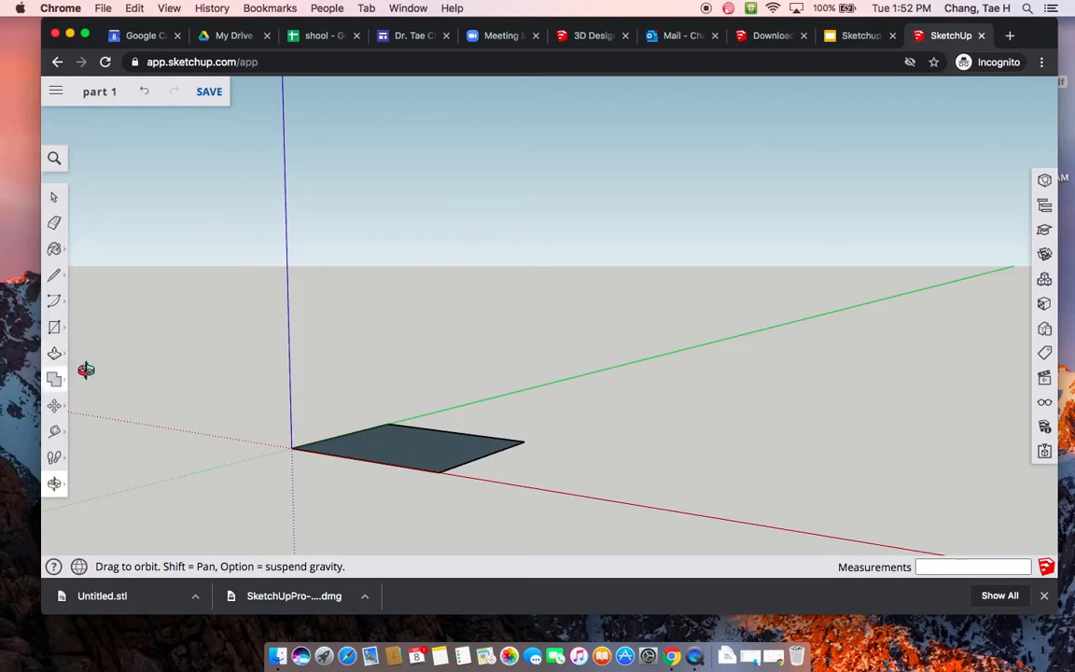
pyautogui.click(56, 355)
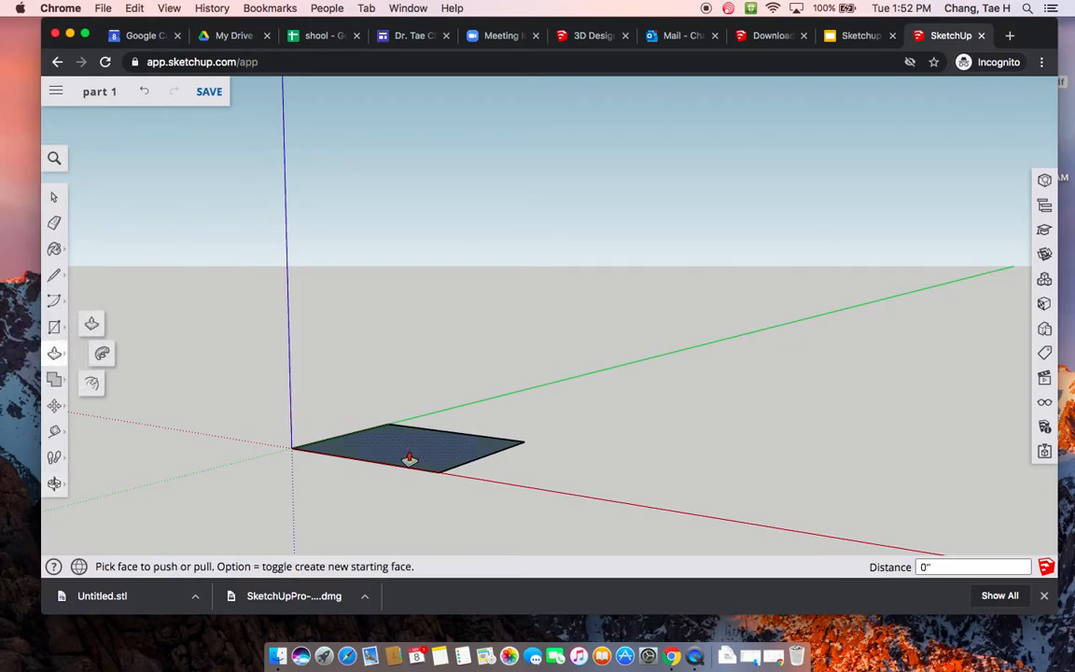
pyautogui.moveTo(400, 449); pyautogui.dragTo(388, 358)
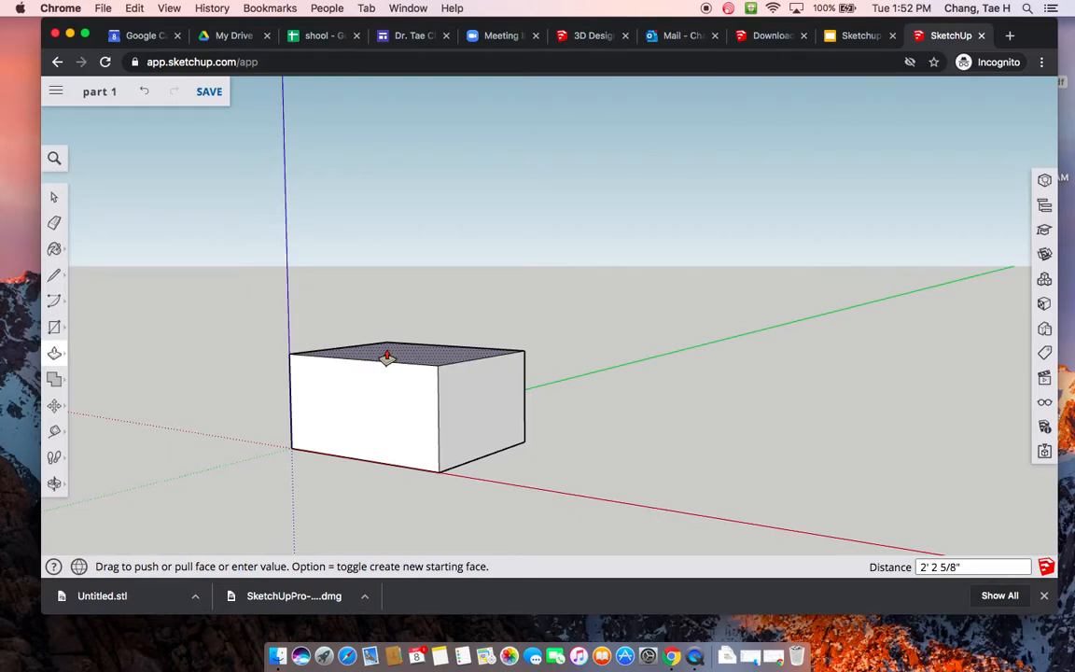
pyautogui.press('Return')
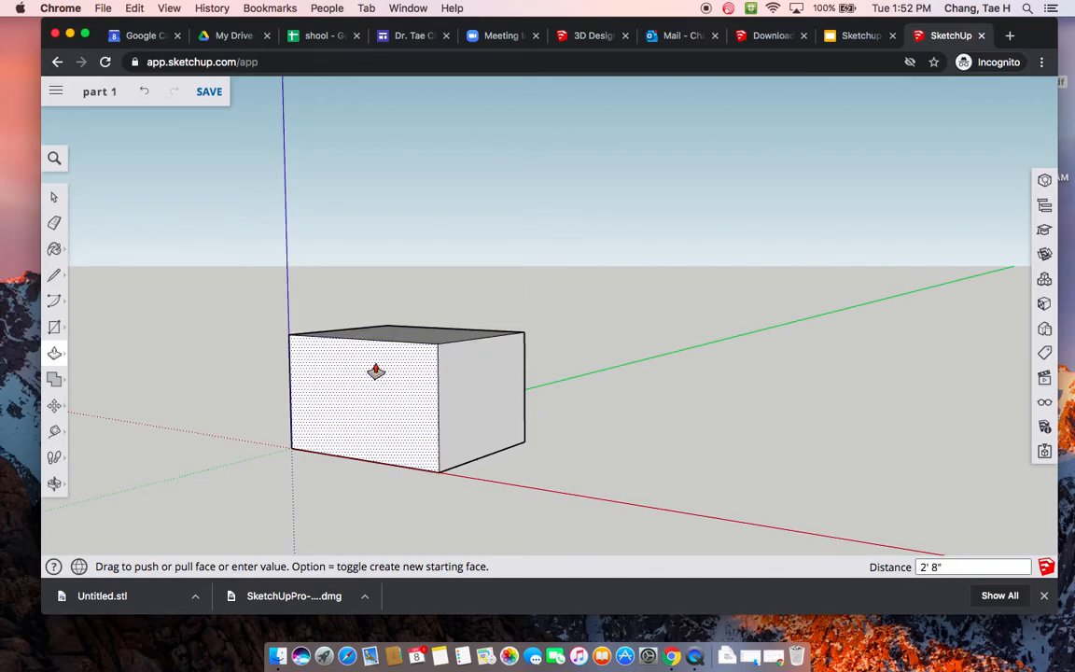
# Offset the outline of the box's top face inward by 11 inches
pyautogui.moveTo(184, 356); pyautogui.dragTo(249, 426, button='middle')
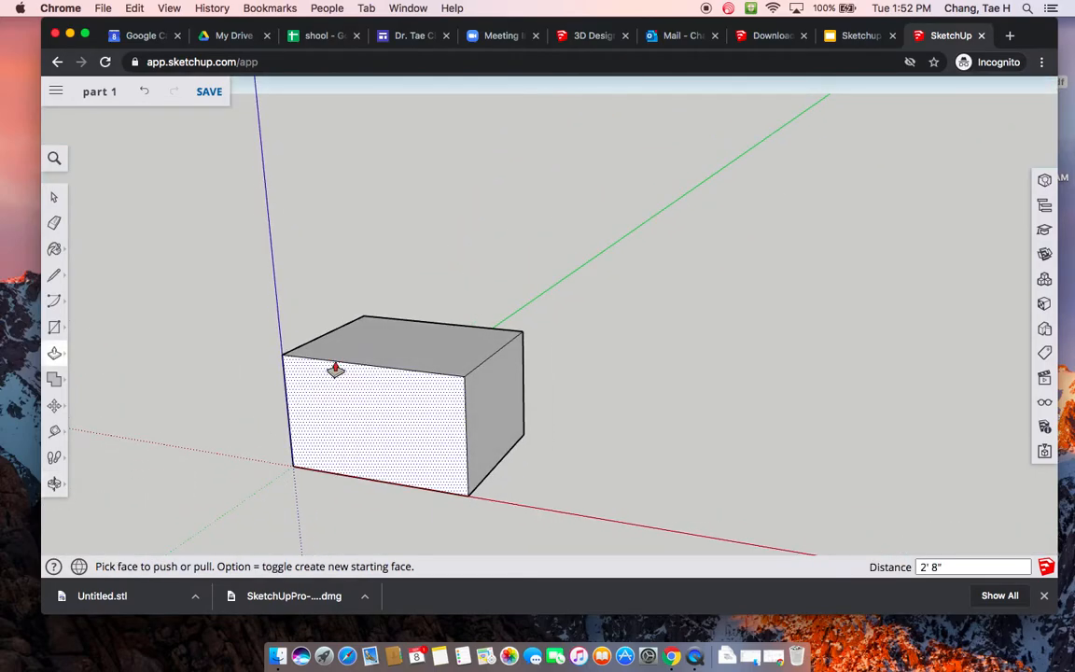
pyautogui.moveTo(168, 412); pyautogui.dragTo(511, 403, button='middle')
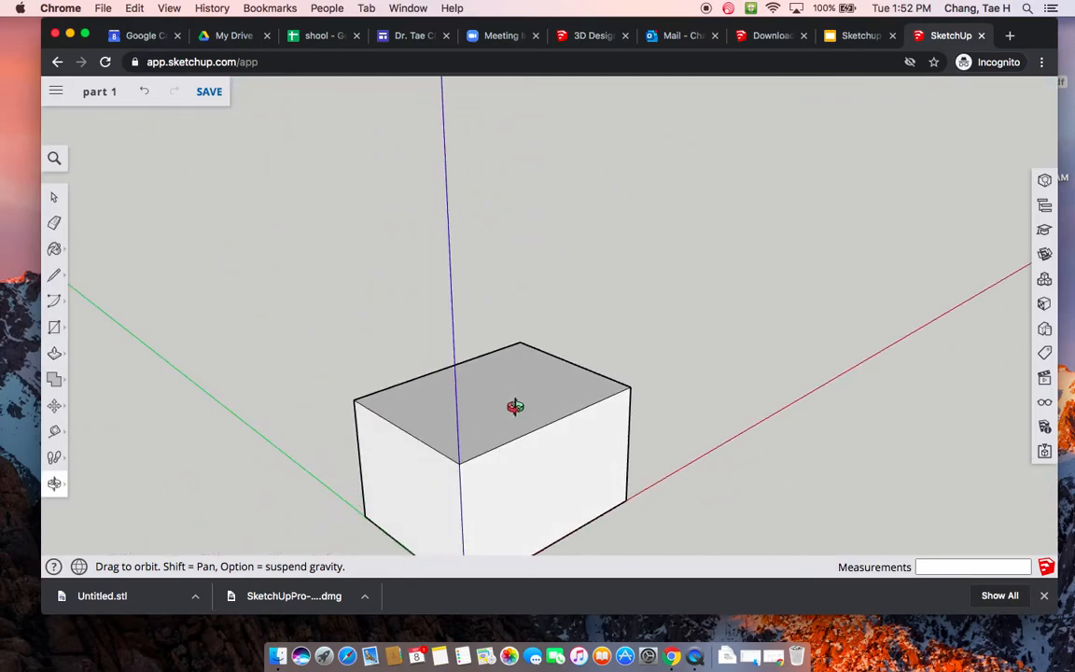
pyautogui.click(56, 483)
pyautogui.click(110, 453)
pyautogui.moveTo(523, 449); pyautogui.dragTo(536, 282)
pyautogui.moveTo(262, 375); pyautogui.dragTo(593, 486, button='middle')
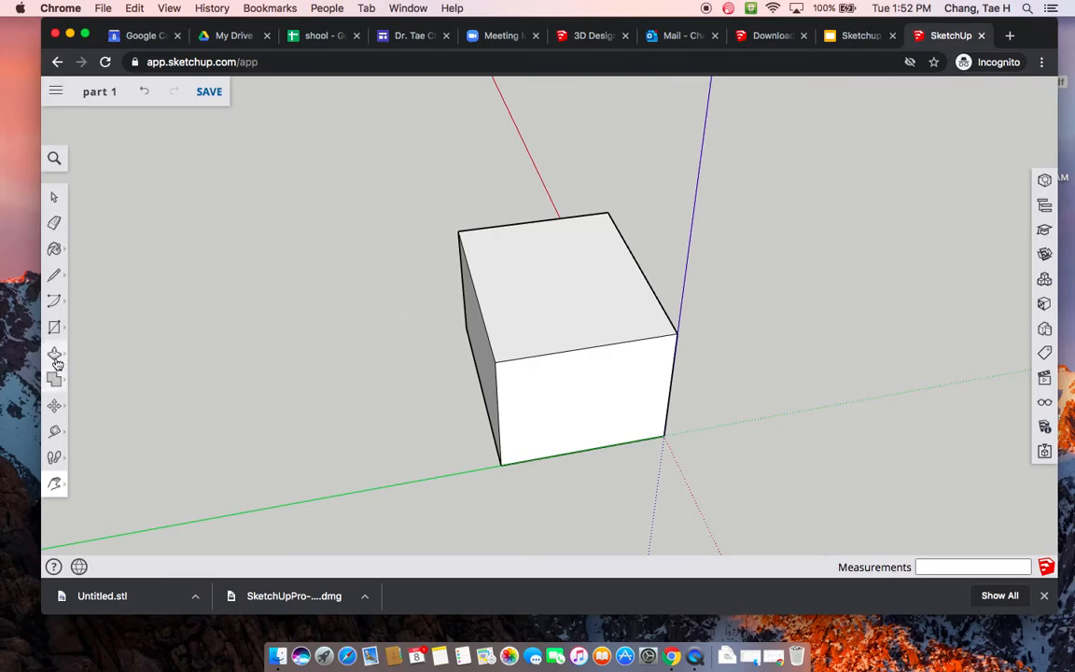
pyautogui.click(54, 354)
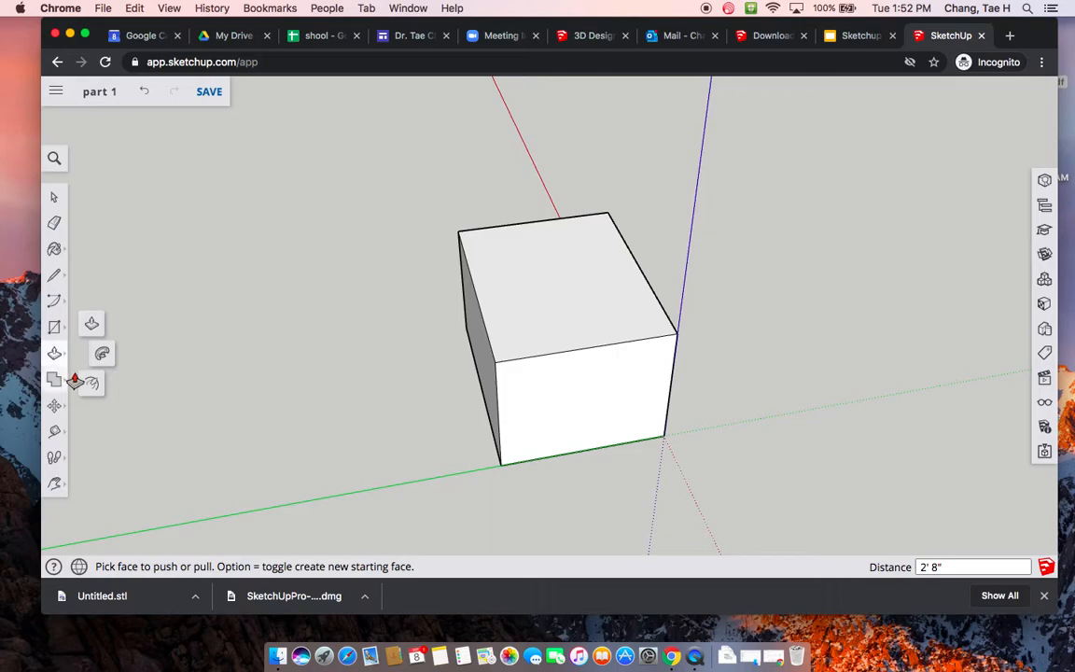
pyautogui.click(93, 386)
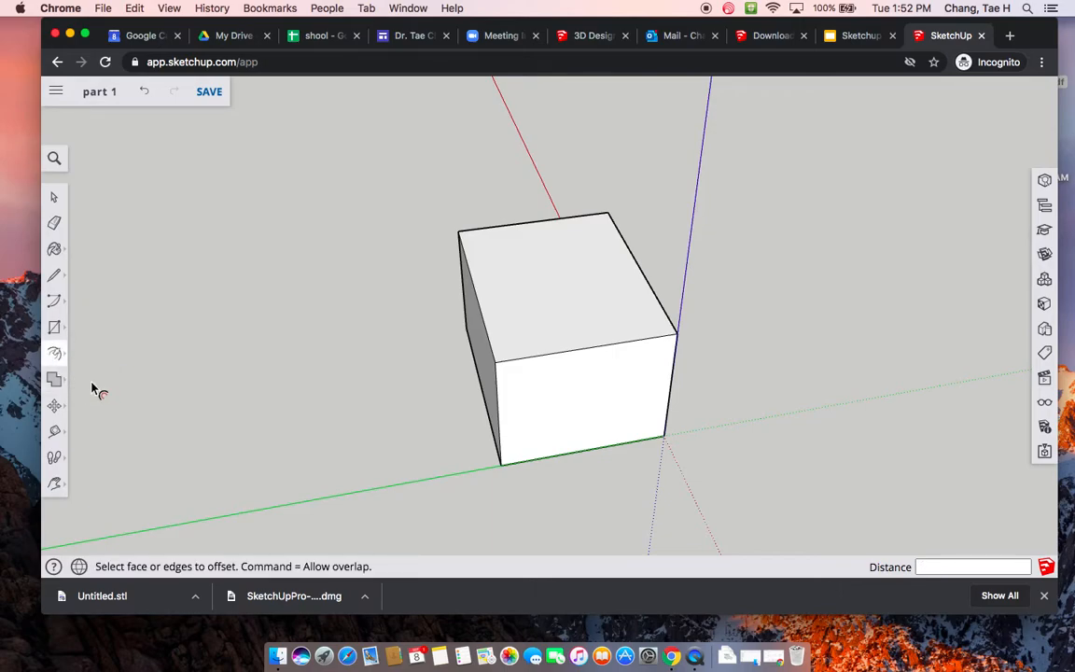
pyautogui.click(481, 315)
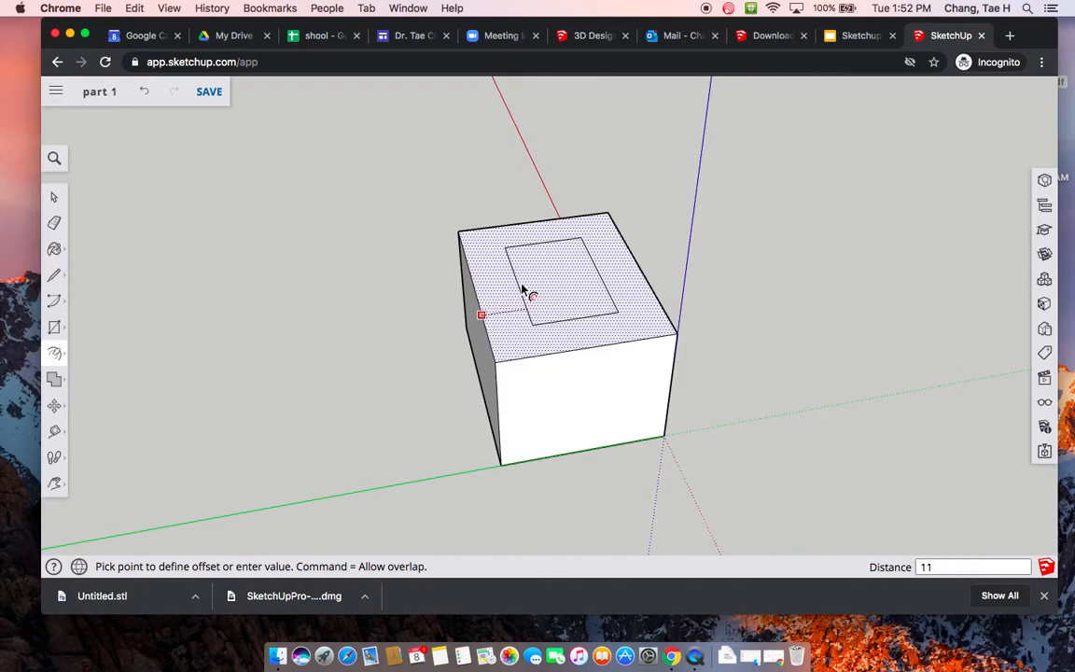
pyautogui.click(523, 291)
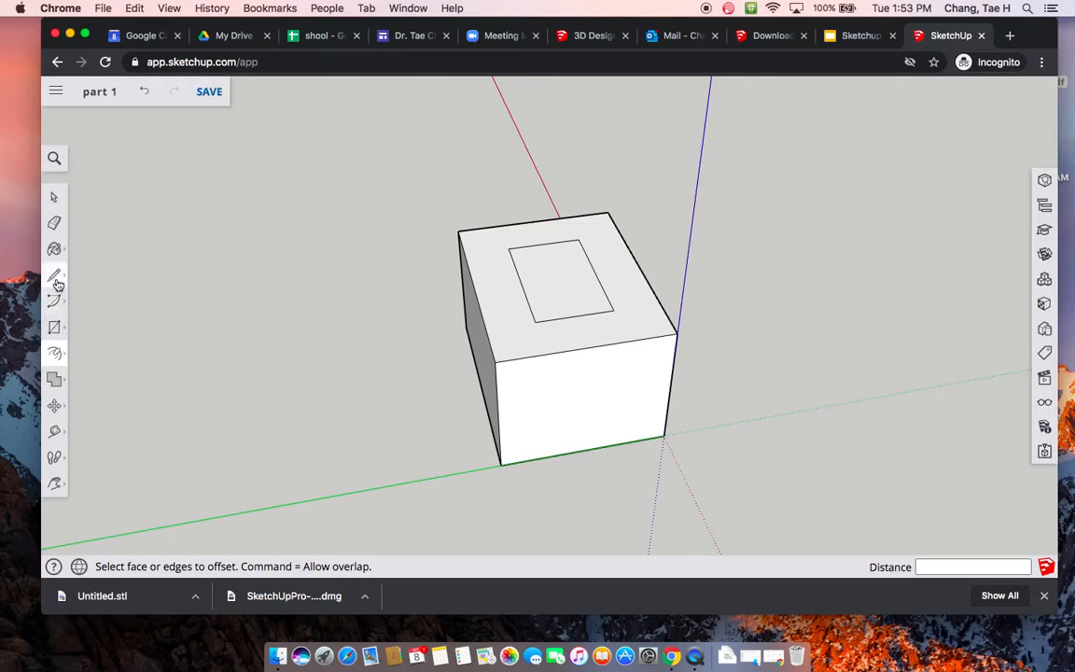
# Extend the inner rectangle's two long sides with 11" lines to the top edge above the green axis, and erase the edge between them
pyautogui.click(54, 274)
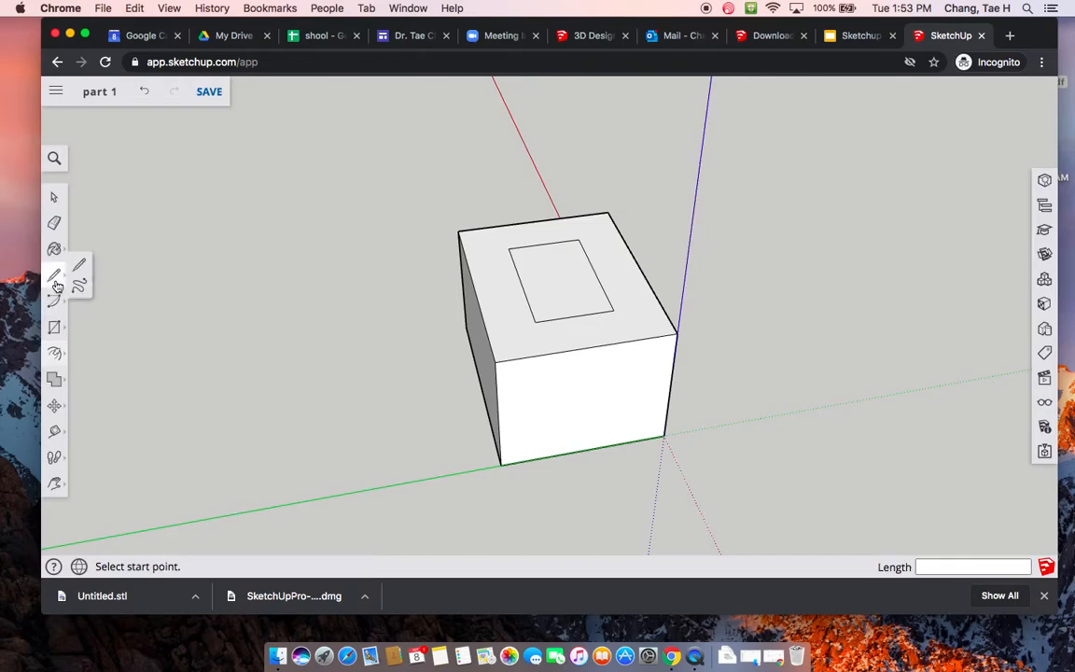
pyautogui.click(535, 322)
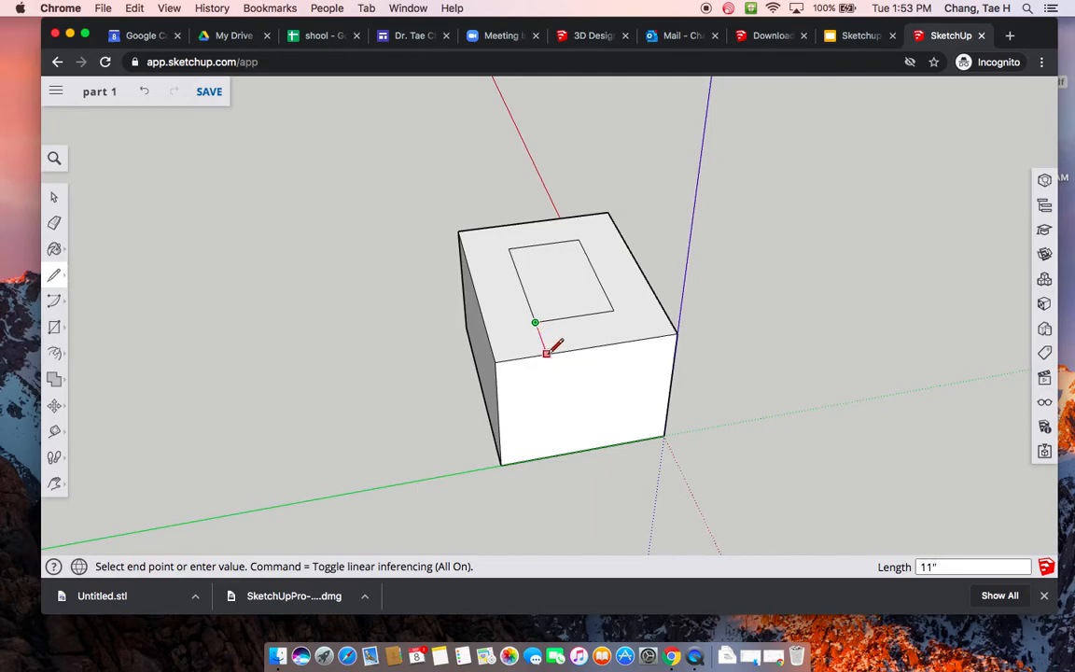
pyautogui.click(547, 354)
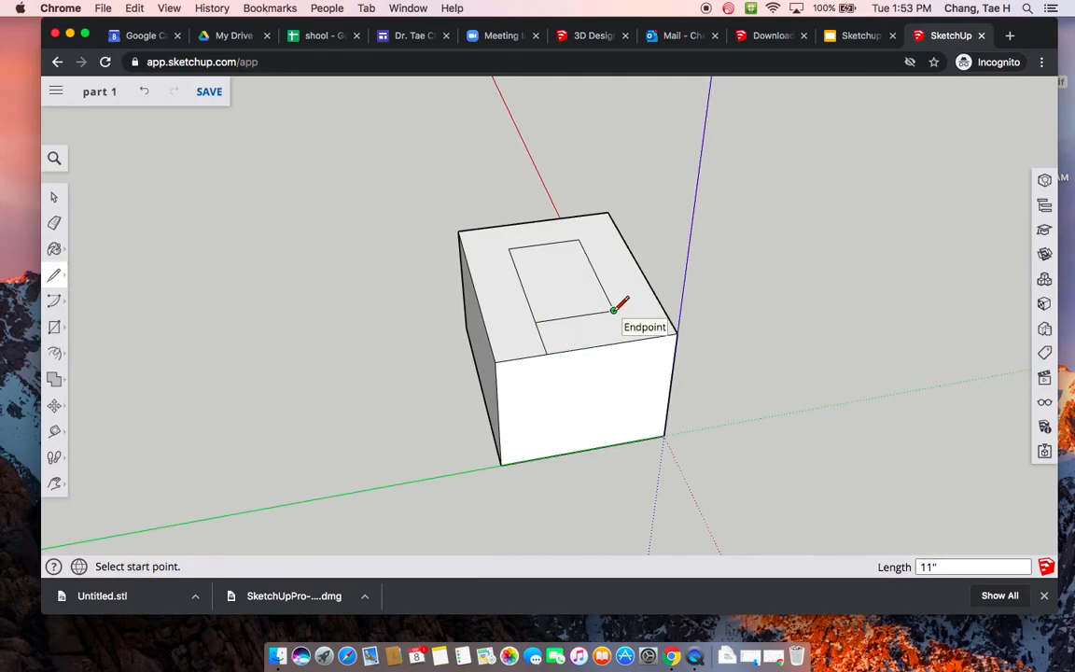
pyautogui.click(613, 310)
pyautogui.click(628, 340)
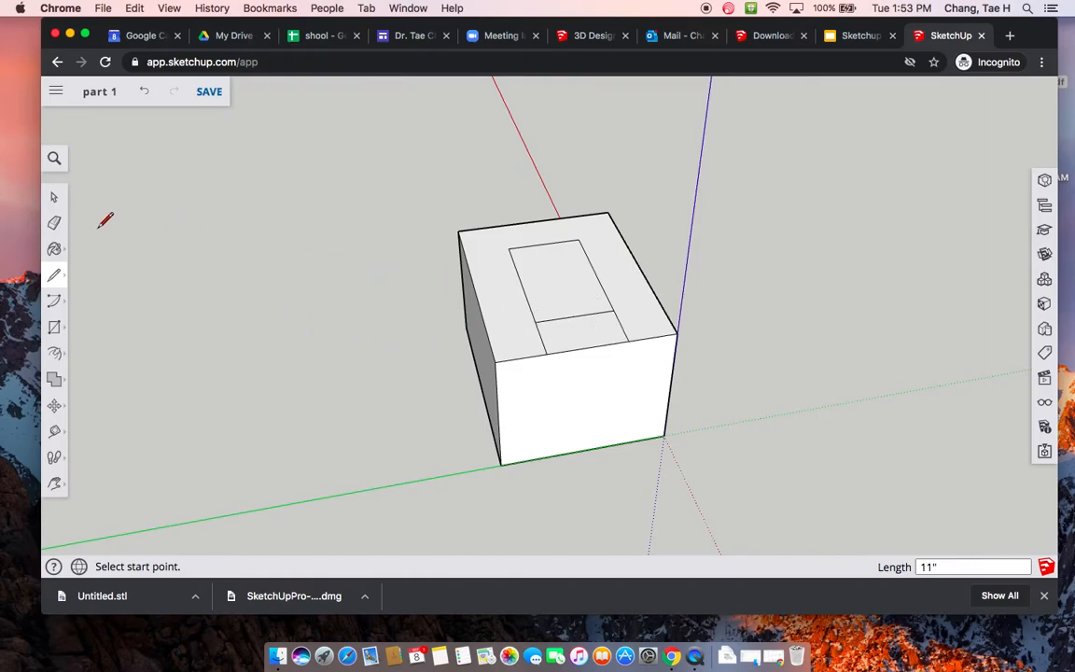
pyautogui.click(56, 222)
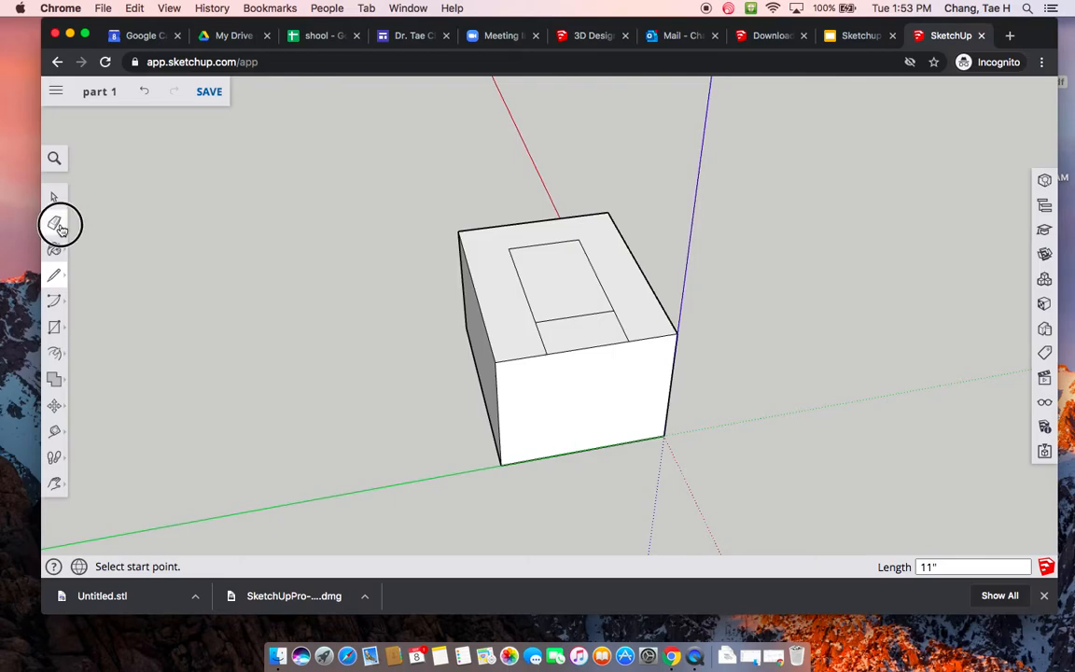
pyautogui.click(574, 314)
# Push the inner slot face on the top down 2' 8" to cut completely through the box
pyautogui.moveTo(832, 317); pyautogui.dragTo(756, 355, button='middle')
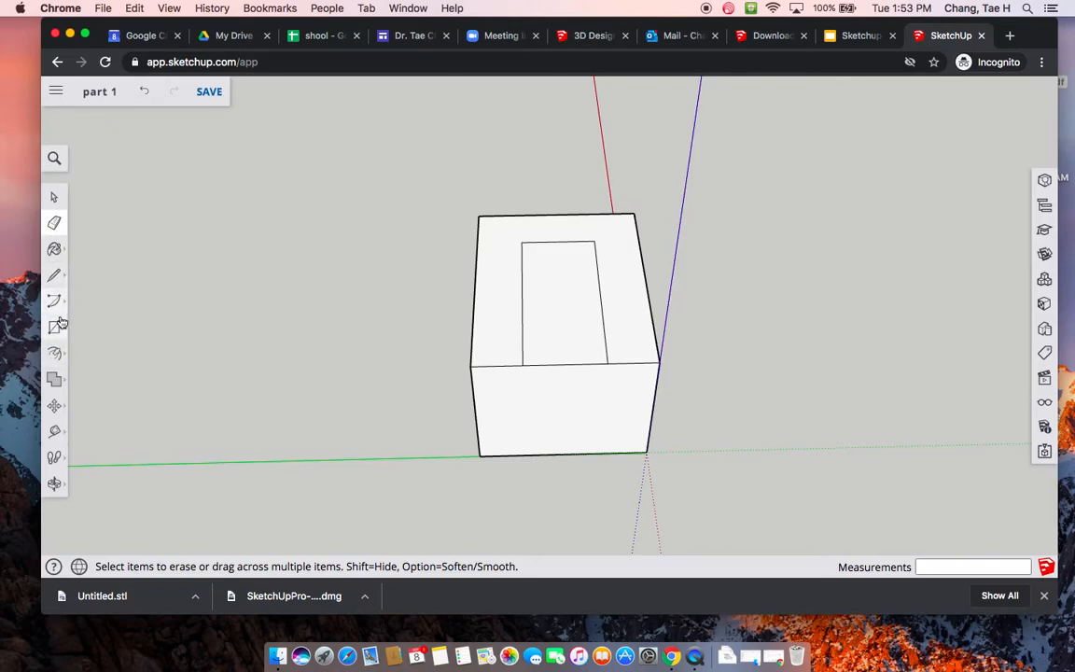
pyautogui.click(54, 353)
pyautogui.click(92, 326)
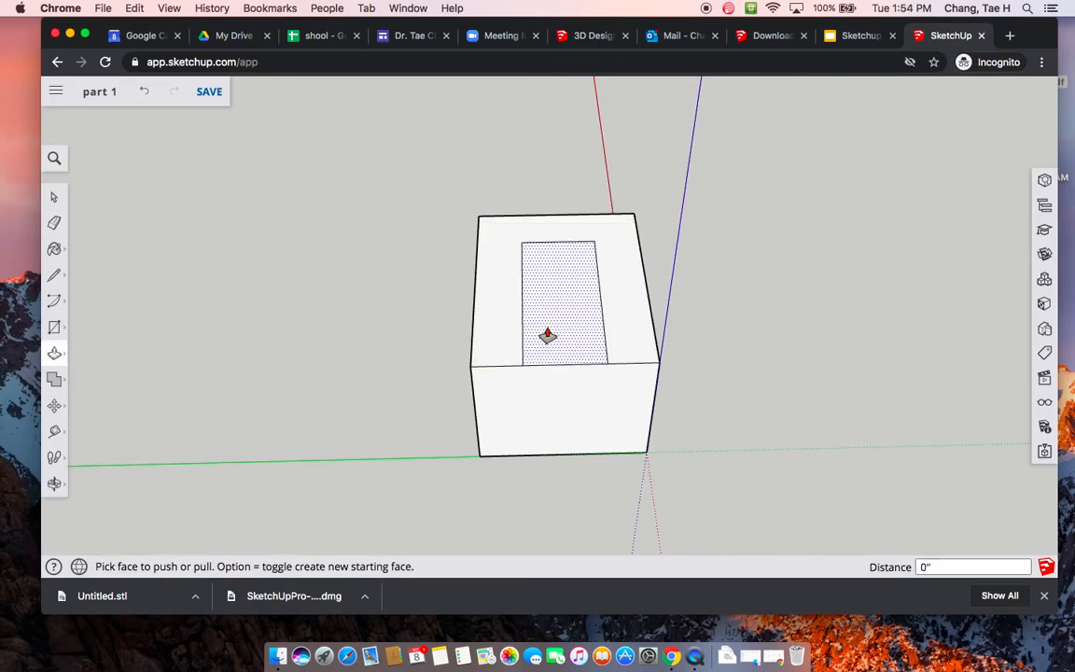
pyautogui.moveTo(546, 336); pyautogui.dragTo(545, 463)
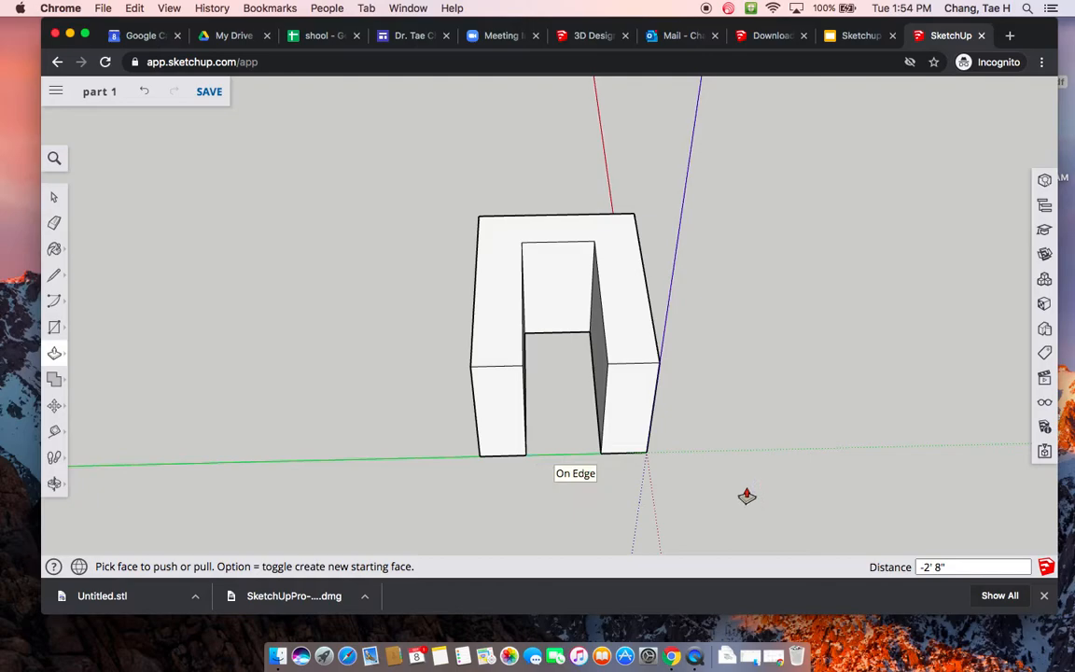
# Place a horizontal guide line on the long side face along the red axis, 16 inches above its bottom edge
pyautogui.moveTo(770, 459); pyautogui.dragTo(684, 379, button='middle')
pyautogui.press('p')
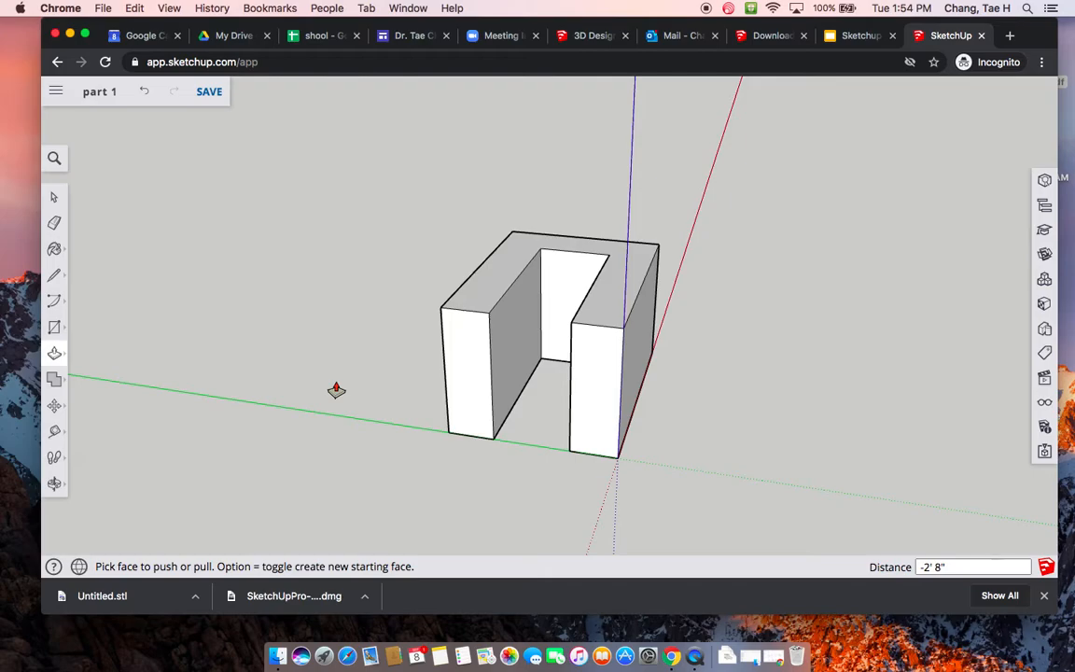
pyautogui.moveTo(317, 343); pyautogui.dragTo(243, 405, button='middle')
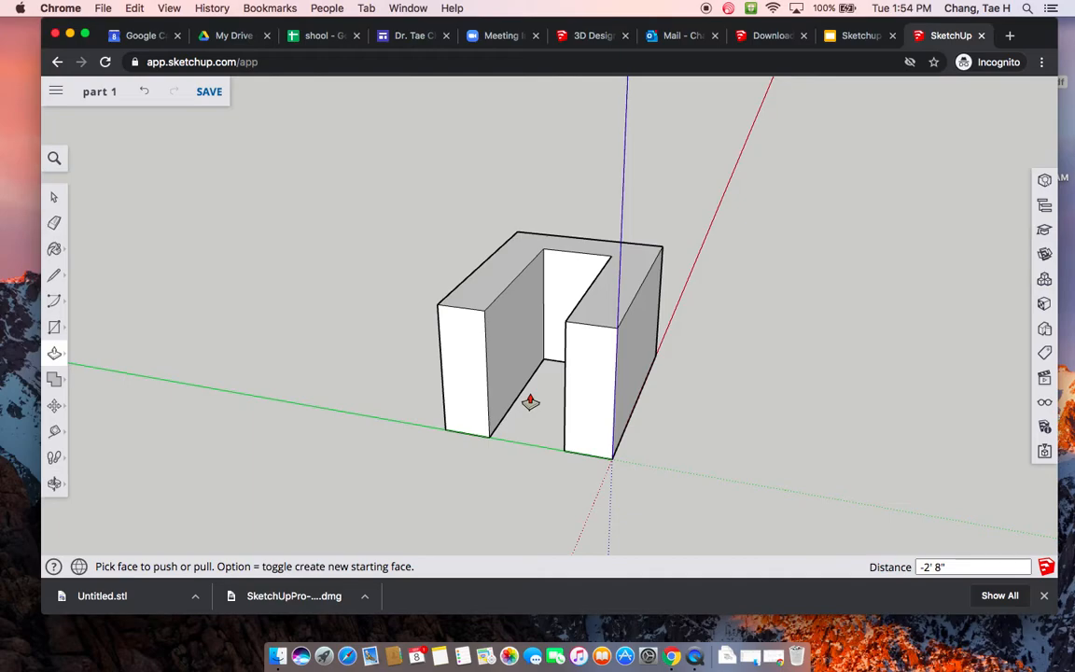
pyautogui.moveTo(816, 385); pyautogui.dragTo(528, 340, button='middle')
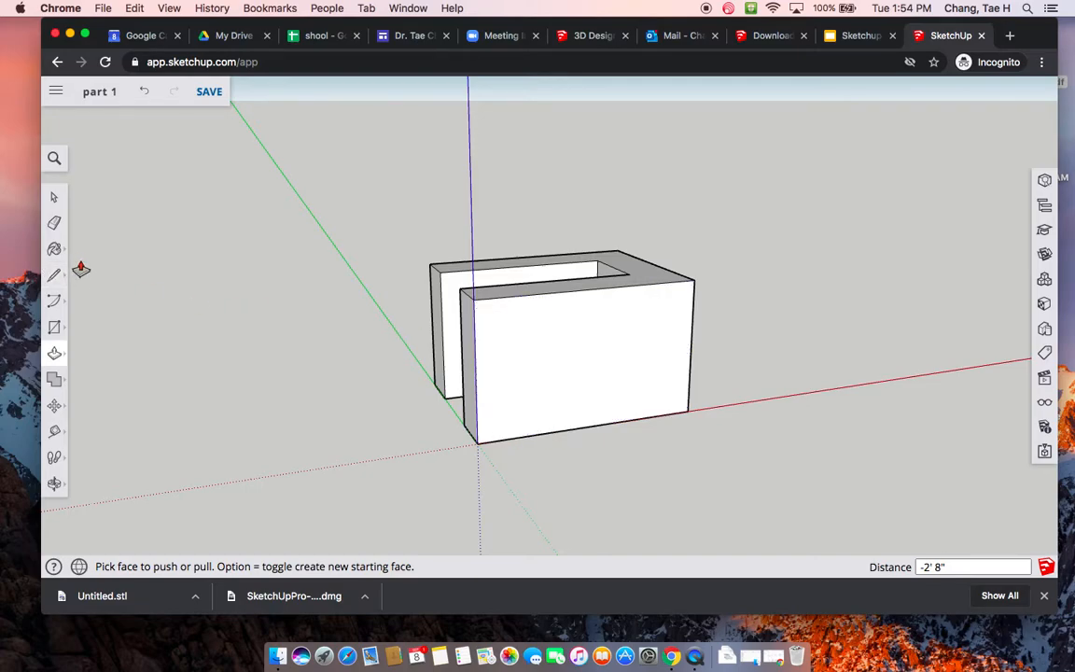
pyautogui.click(55, 435)
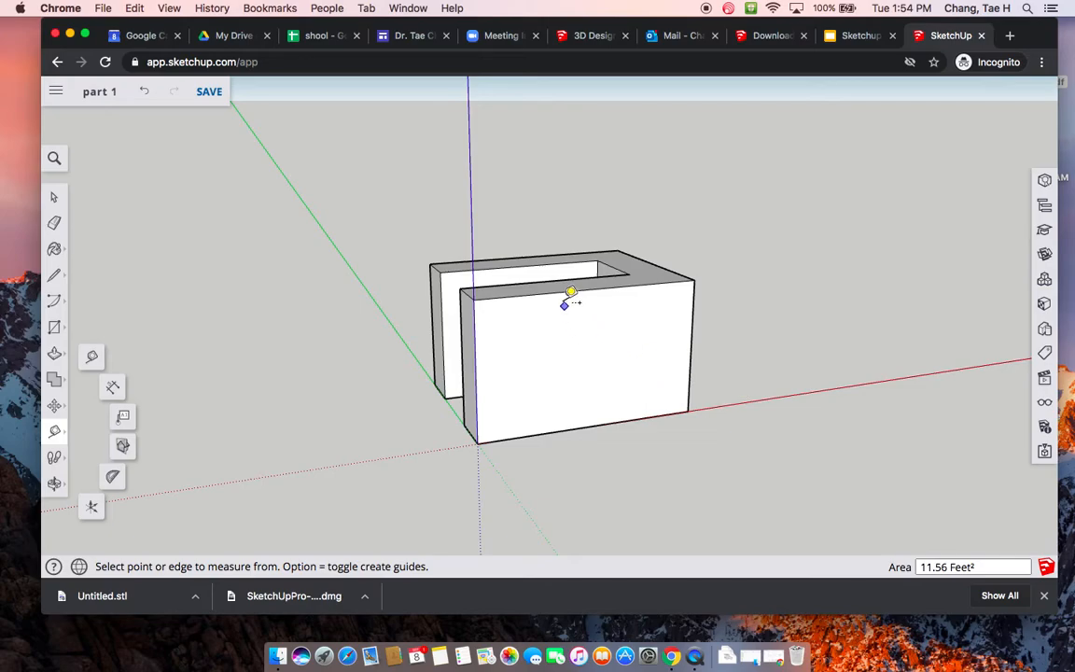
pyautogui.click(563, 431)
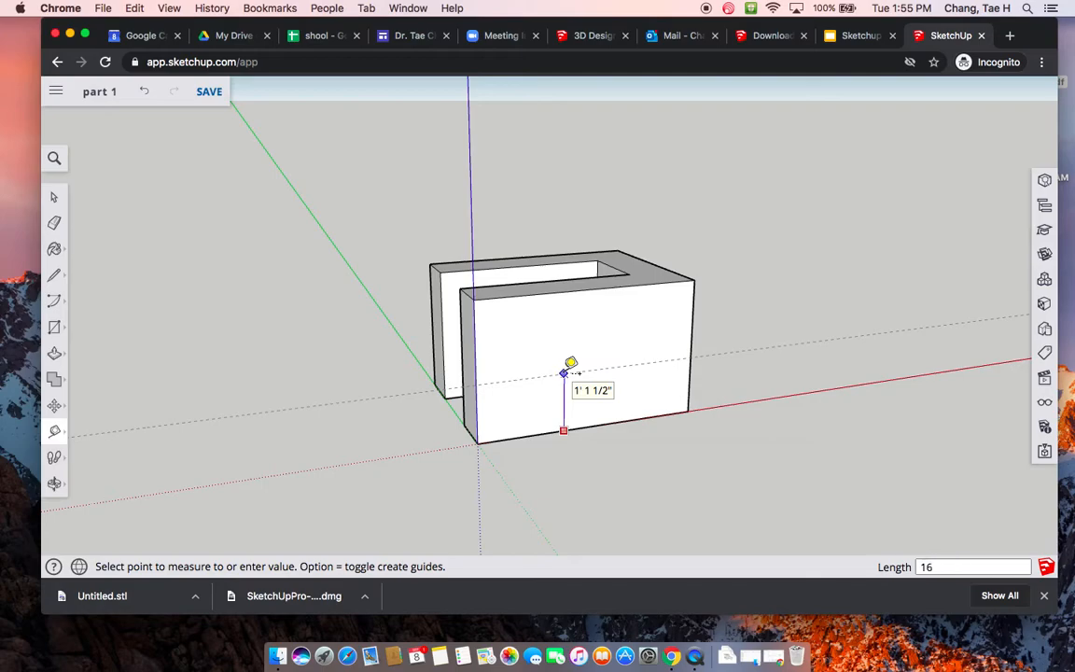
pyautogui.write('16')
pyautogui.press('Return')
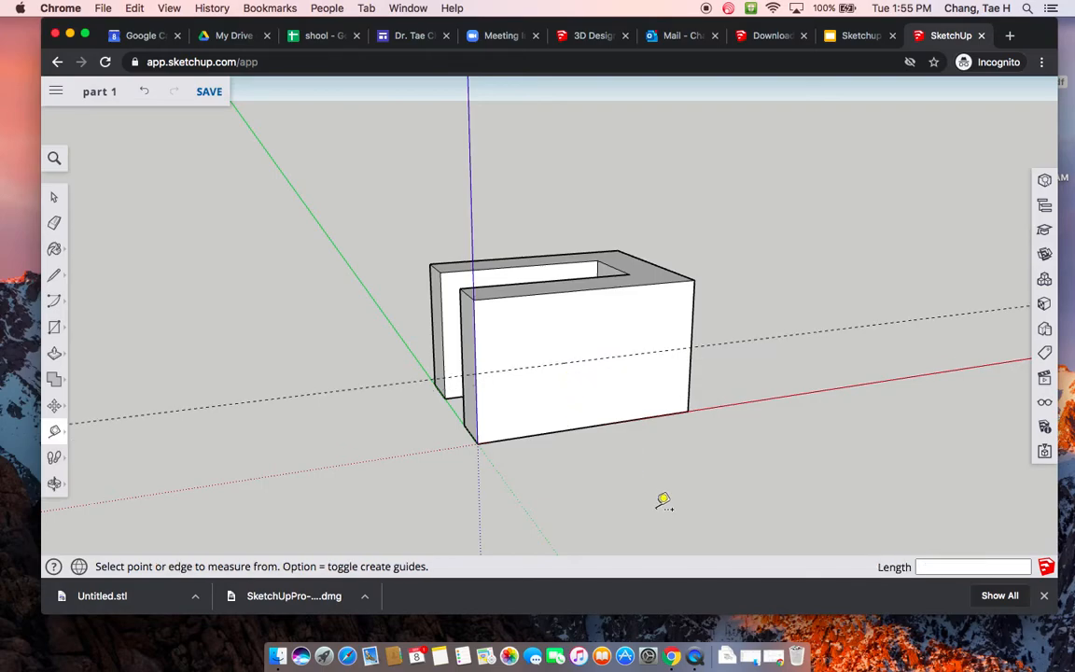
# Place a vertical guide line on the same side face, 16 inches from its vertical edge on the blue axis
pyautogui.moveTo(649, 425); pyautogui.dragTo(618, 385, button='middle')
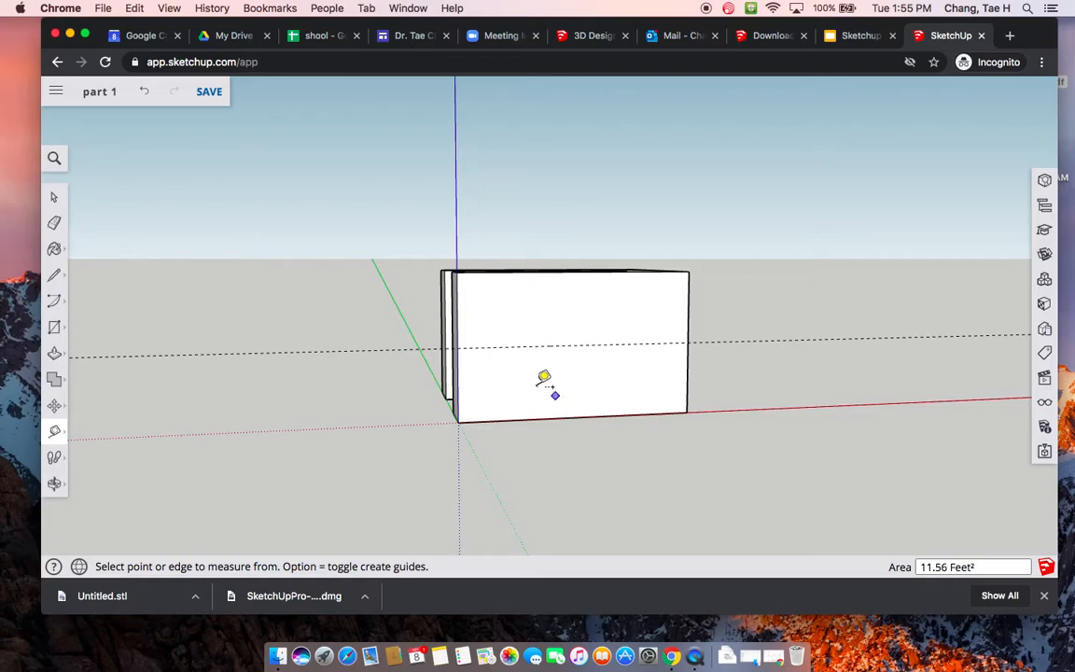
pyautogui.click(458, 318)
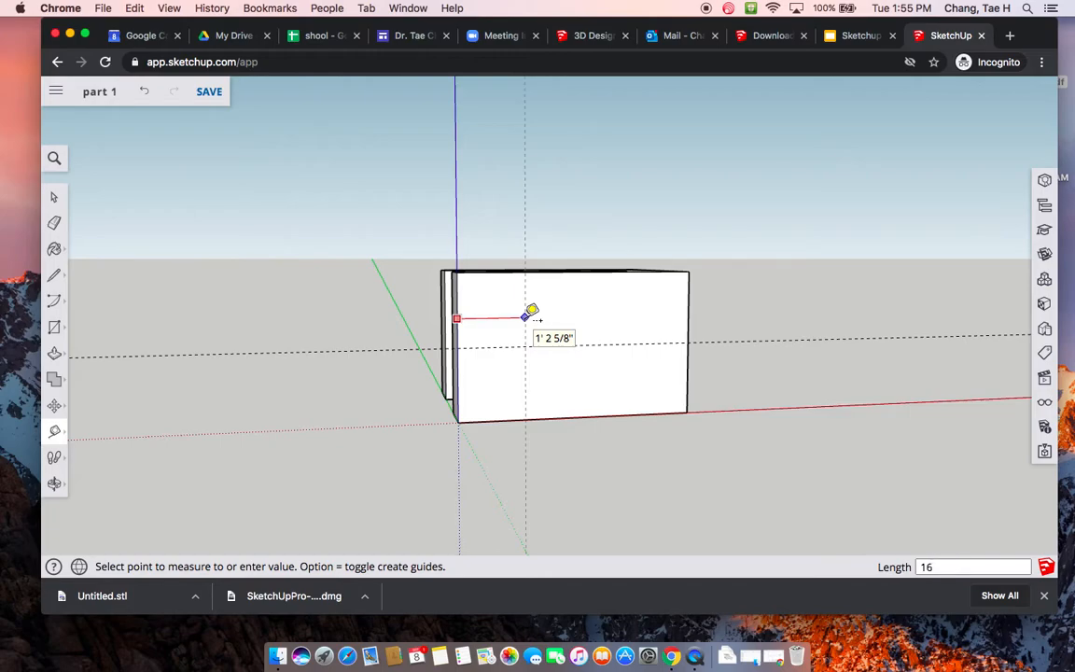
pyautogui.write('16')
pyautogui.press('Return')
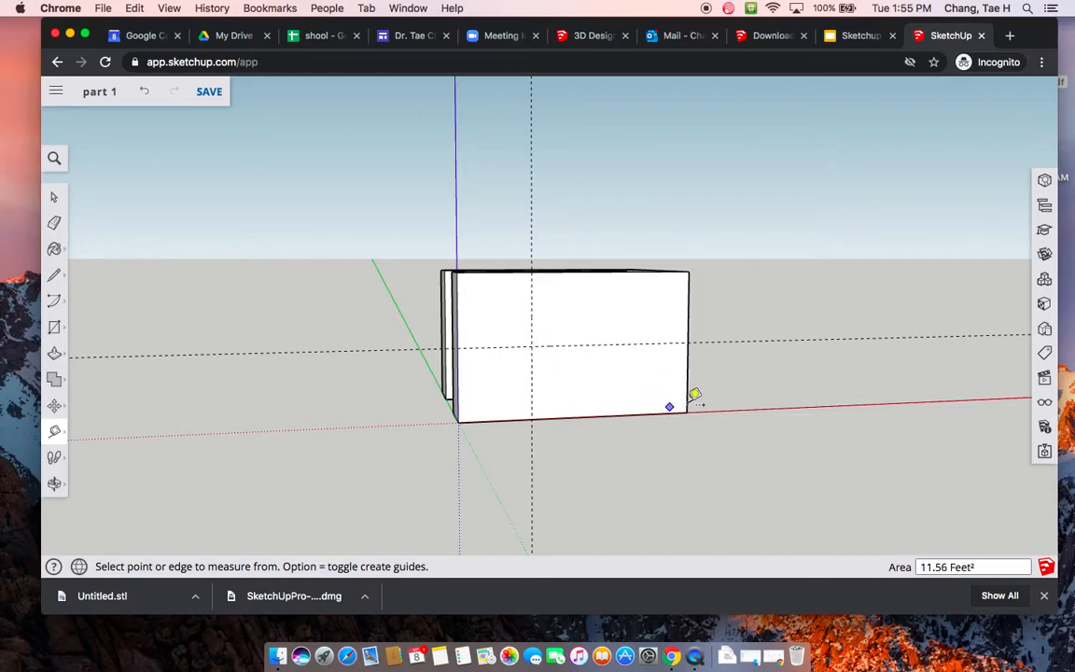
pyautogui.moveTo(730, 365); pyautogui.dragTo(715, 386, button='middle')
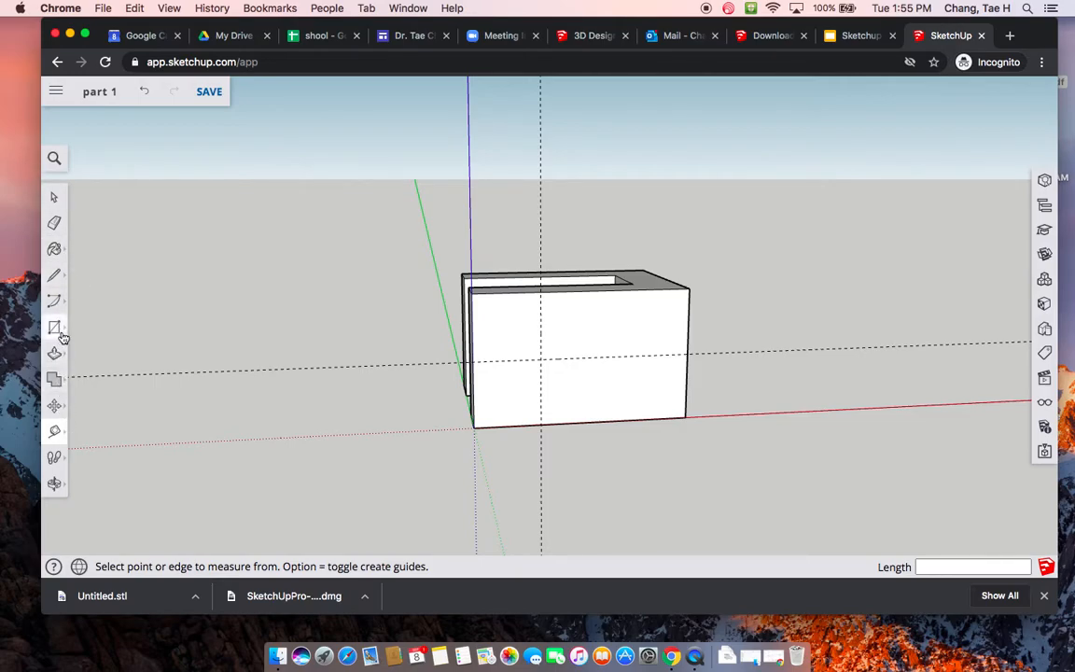
pyautogui.click(58, 333)
pyautogui.click(115, 328)
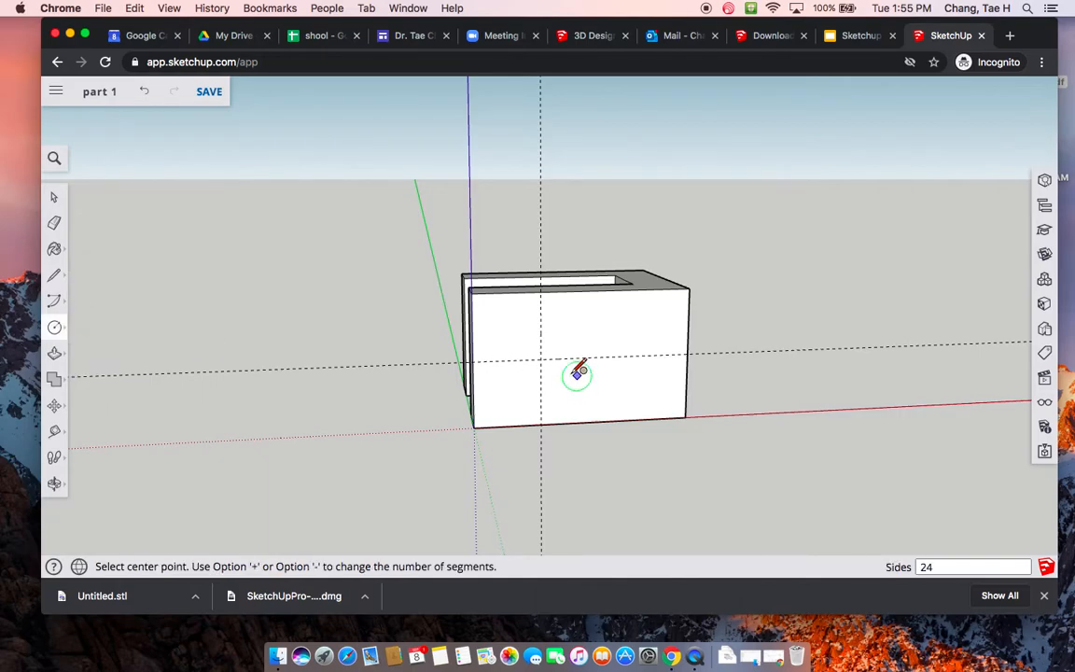
pyautogui.scroll(2, 658, 383)
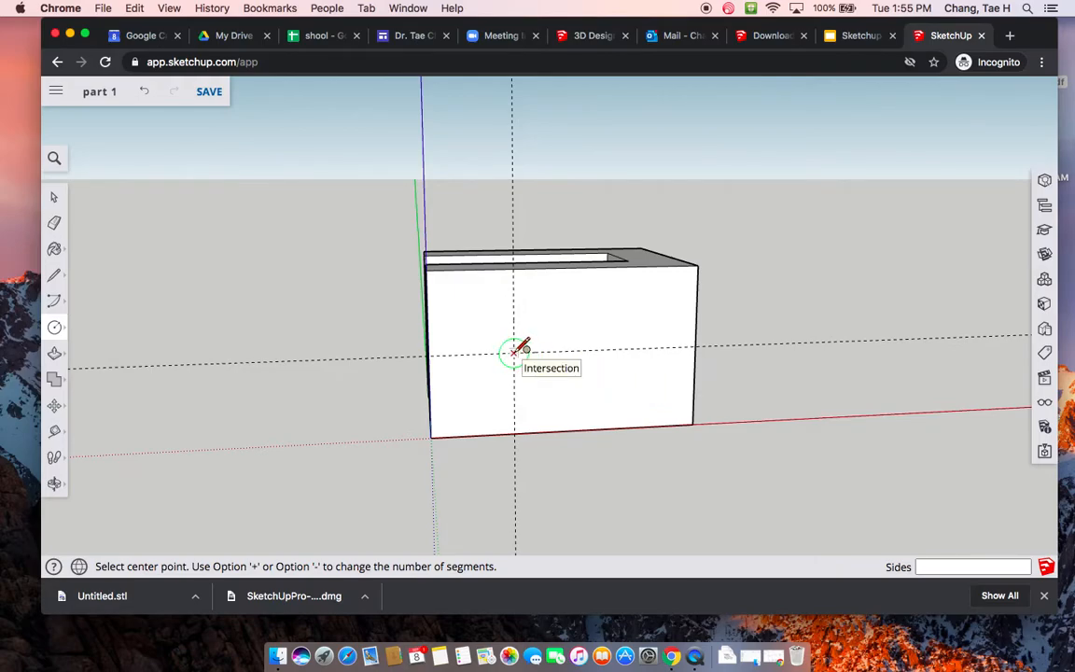
pyautogui.click(513, 352)
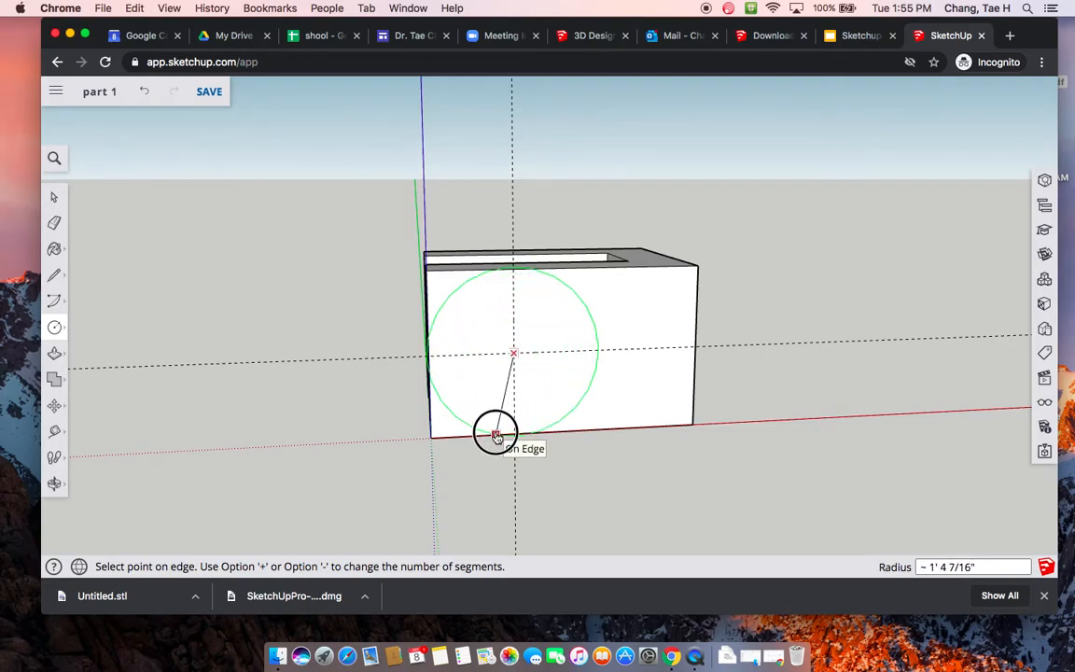
pyautogui.click(496, 436)
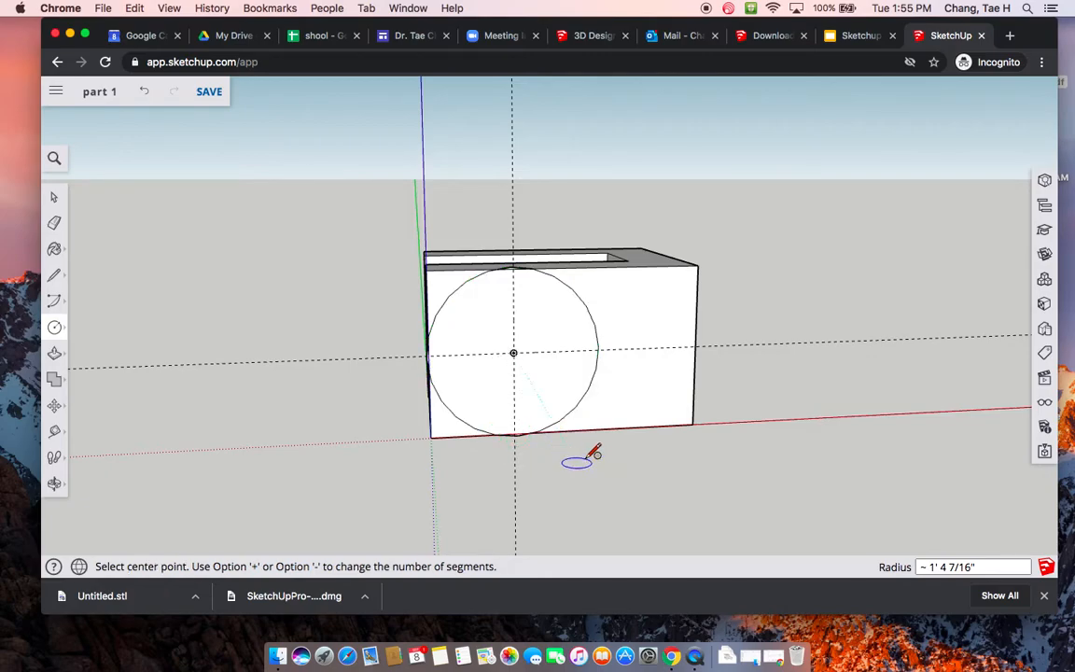
pyautogui.press('super+z')
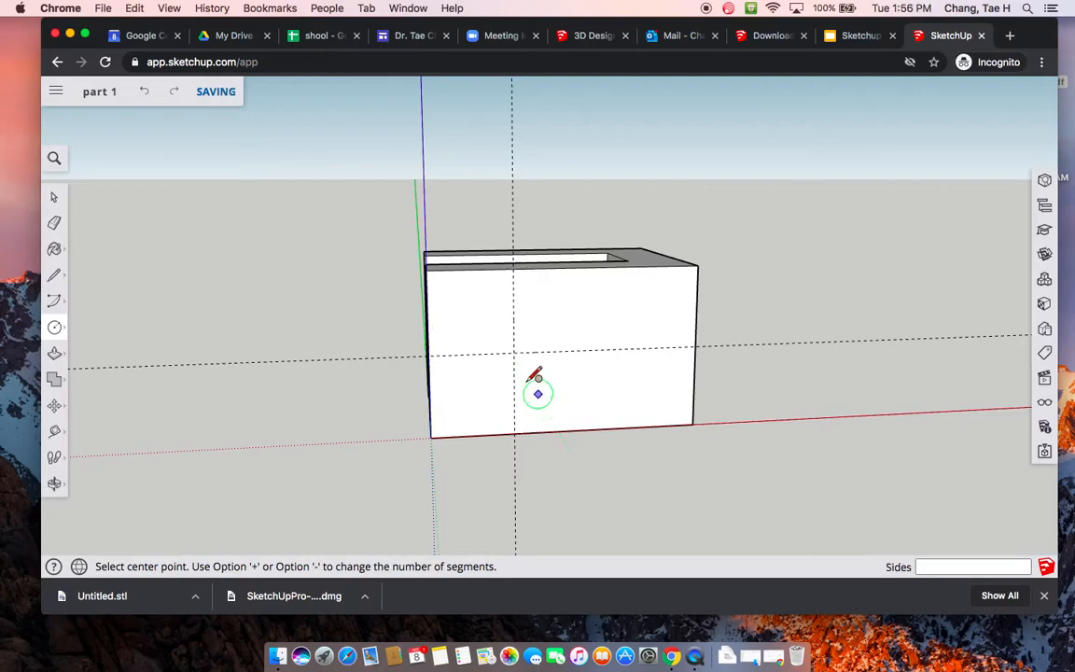
# Draw a circle with a radius of about 1' 4" on the side face, from the guide intersection to the bottom edge
pyautogui.click(514, 354)
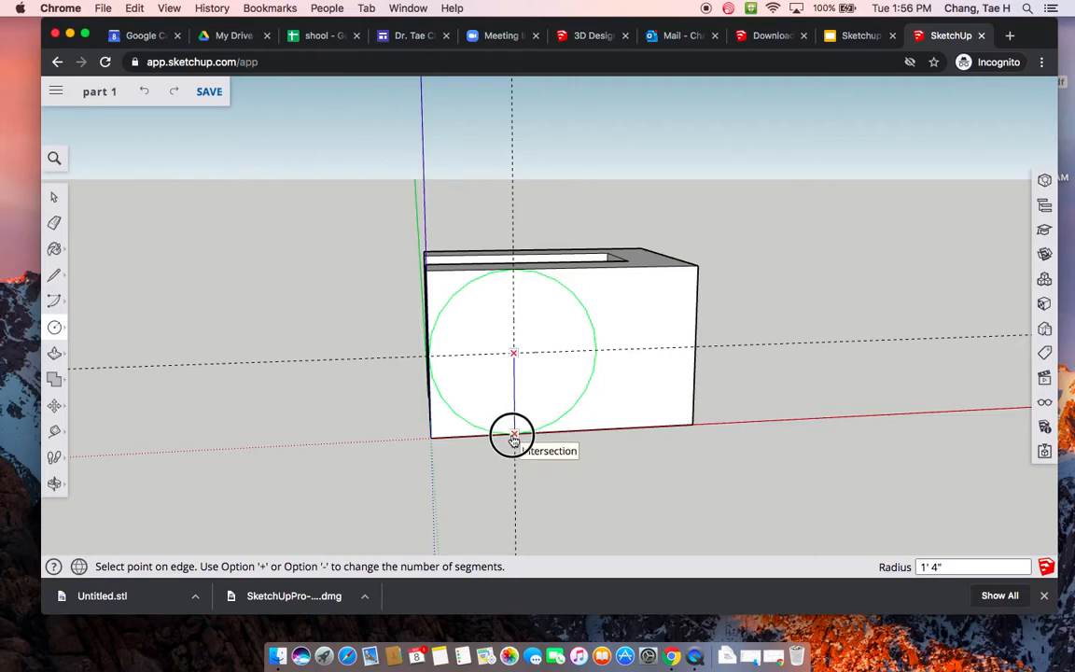
pyautogui.click(508, 434)
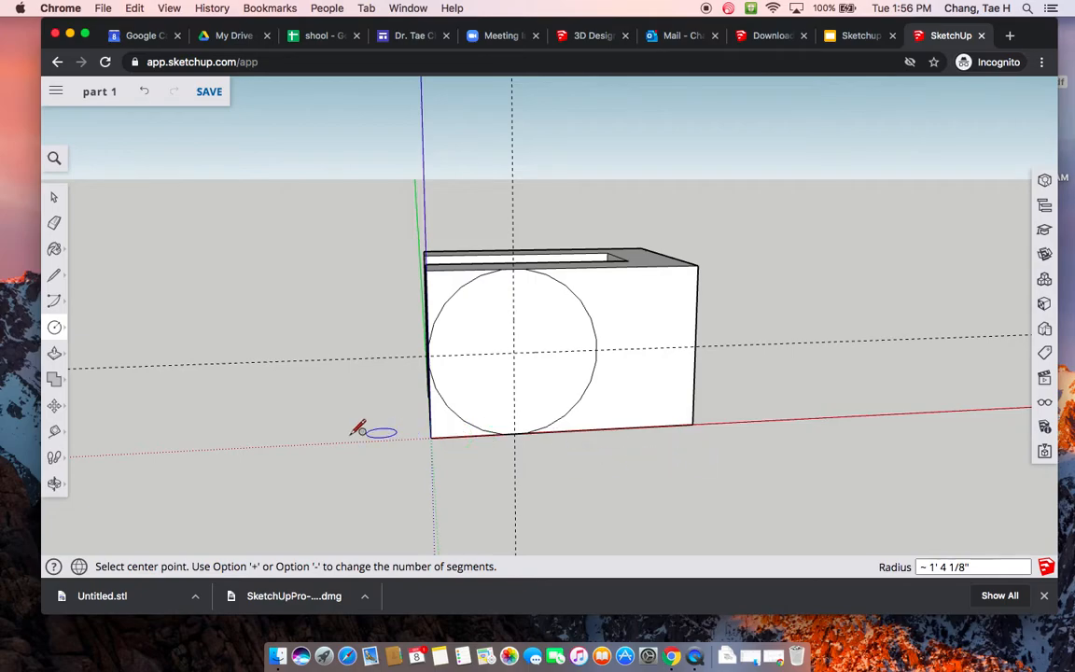
pyautogui.press('o')
pyautogui.moveTo(352, 424); pyautogui.dragTo(457, 428)
pyautogui.press('c')
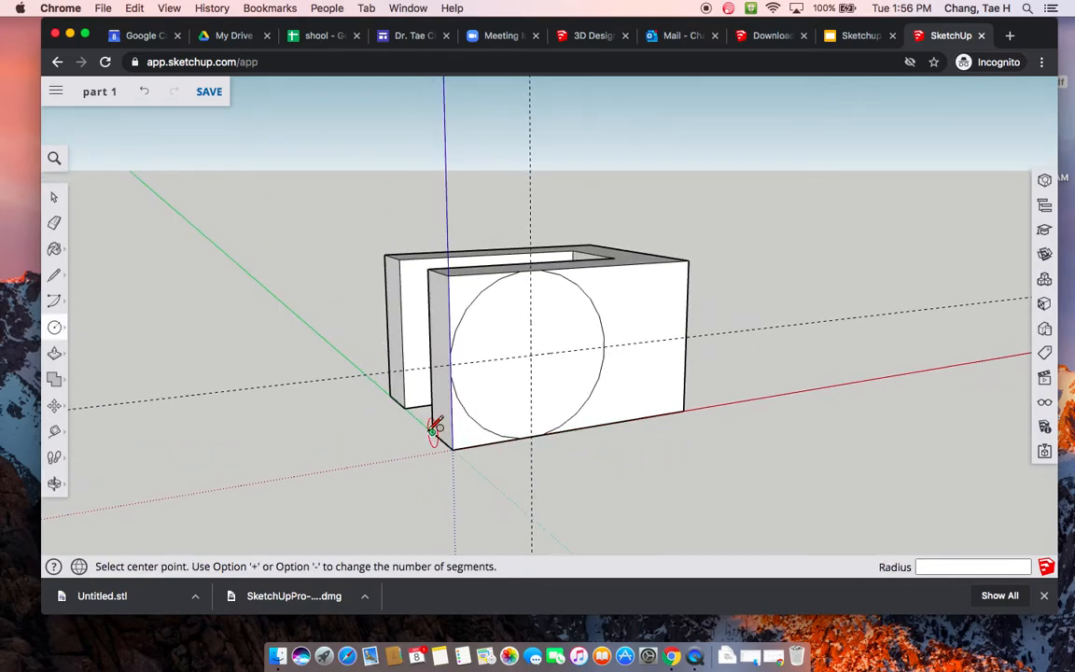
# Push the two corner faces outside the circle back 11" to round off this arm's open end
pyautogui.click(55, 353)
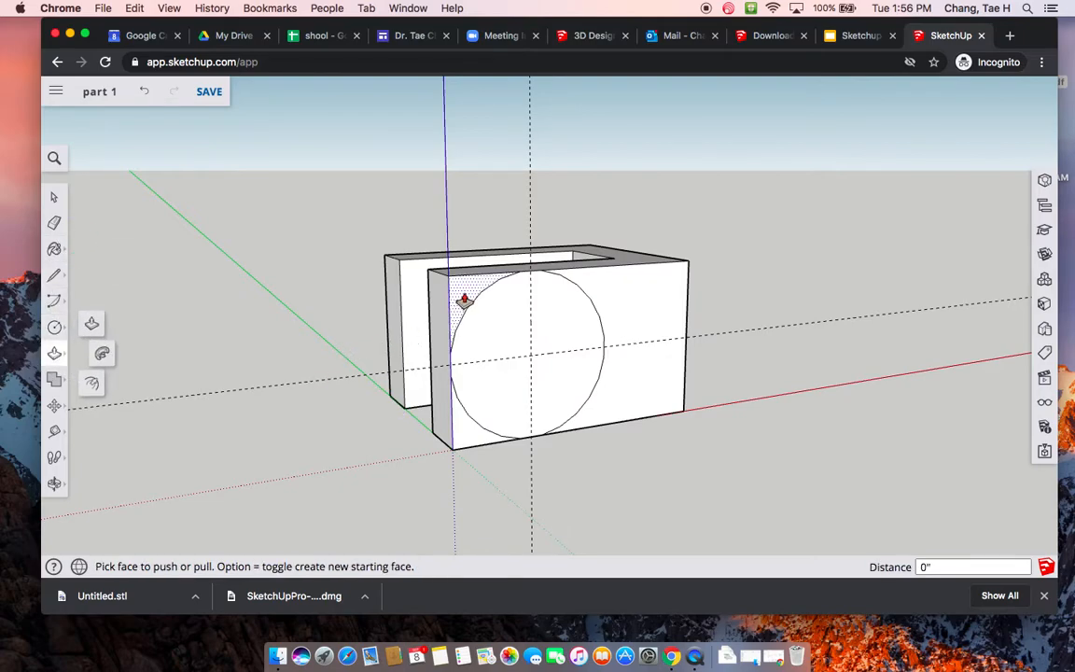
pyautogui.click(464, 299)
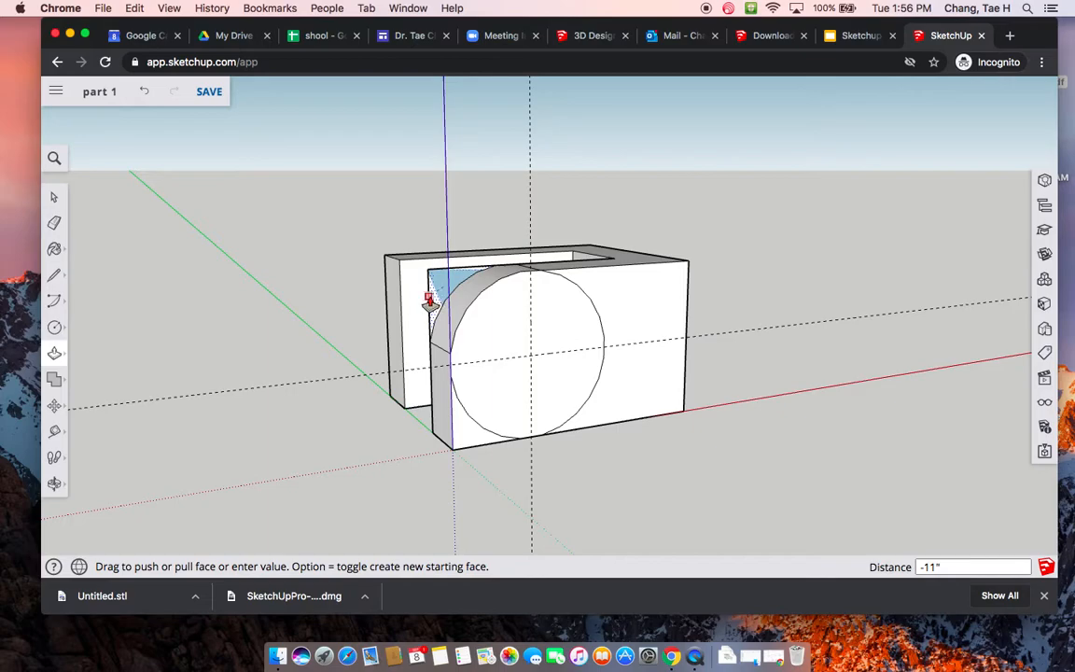
pyautogui.click(429, 299)
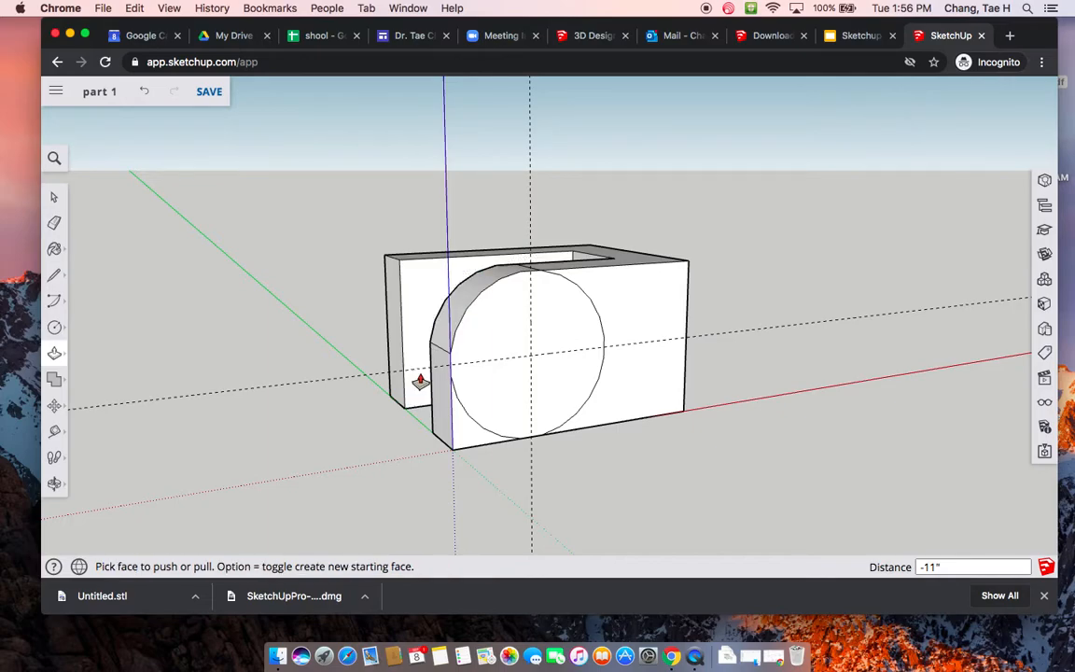
pyautogui.moveTo(242, 343)
pyautogui.mouseDown(button='middle')
pyautogui.moveTo(602, 348)
pyautogui.moveTo(237, 347)
pyautogui.mouseUp(button='middle')
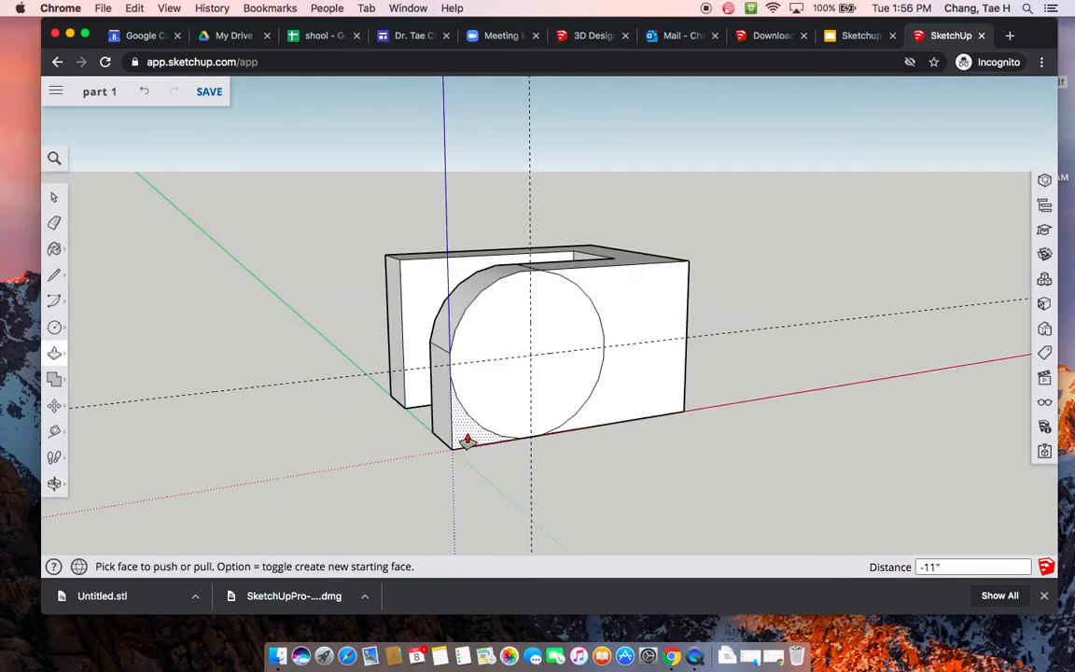
pyautogui.moveTo(463, 431); pyautogui.dragTo(432, 421)
pyautogui.moveTo(299, 427); pyautogui.dragTo(530, 404, button='middle')
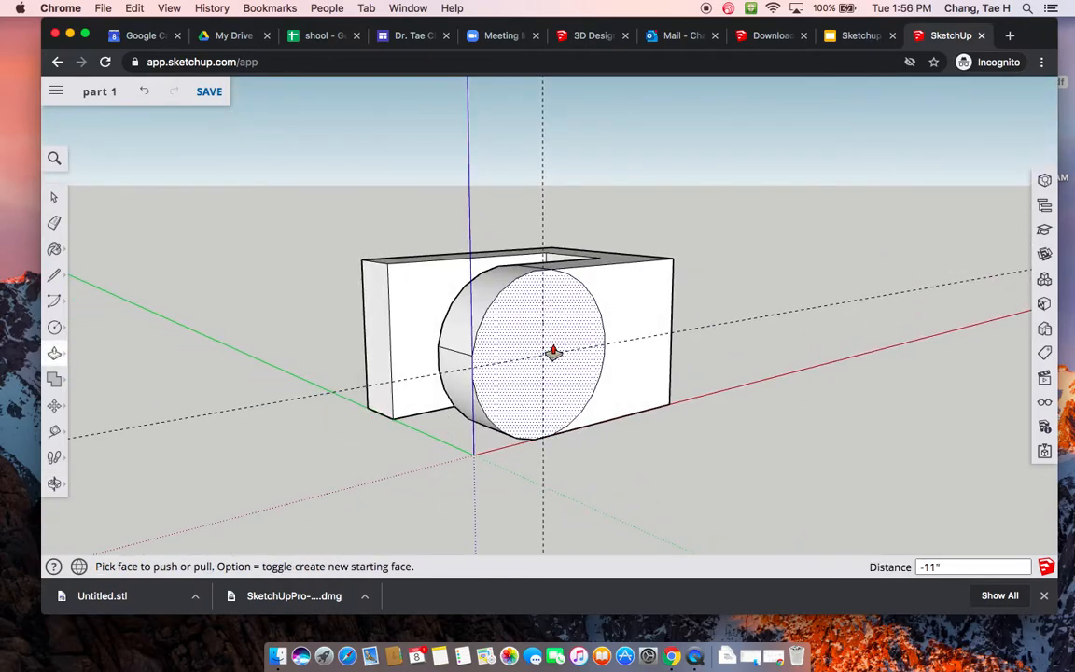
# Place a horizontal guide on the opposite long side face, 16 inches below its top edge
pyautogui.moveTo(240, 353); pyautogui.dragTo(565, 418, button='middle')
pyautogui.moveTo(146, 428); pyautogui.dragTo(336, 427, button='middle')
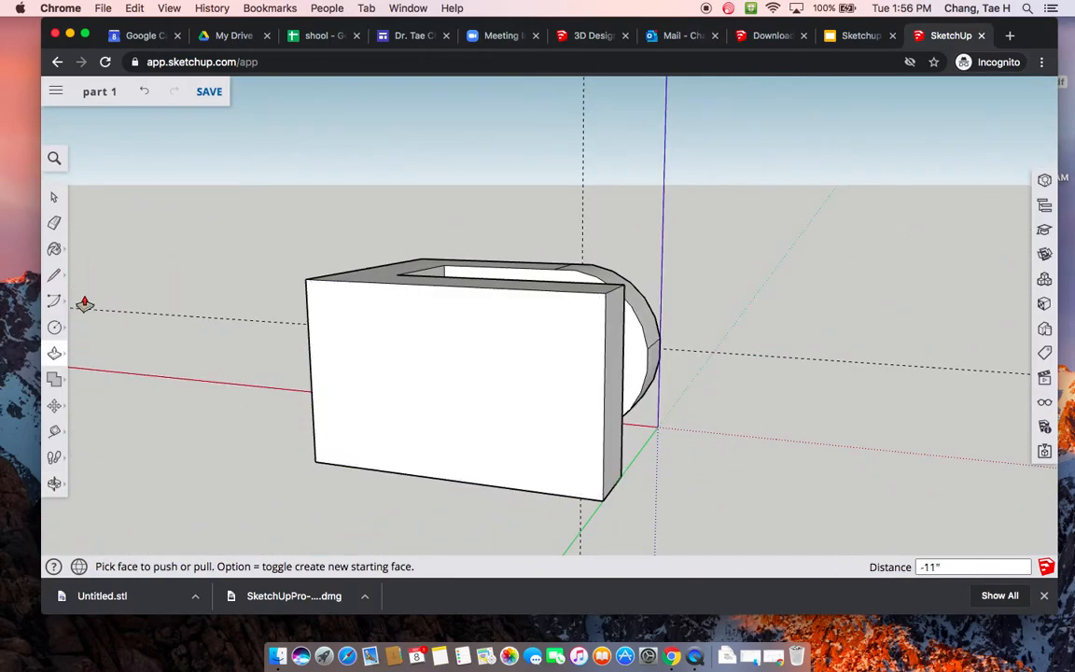
pyautogui.click(54, 430)
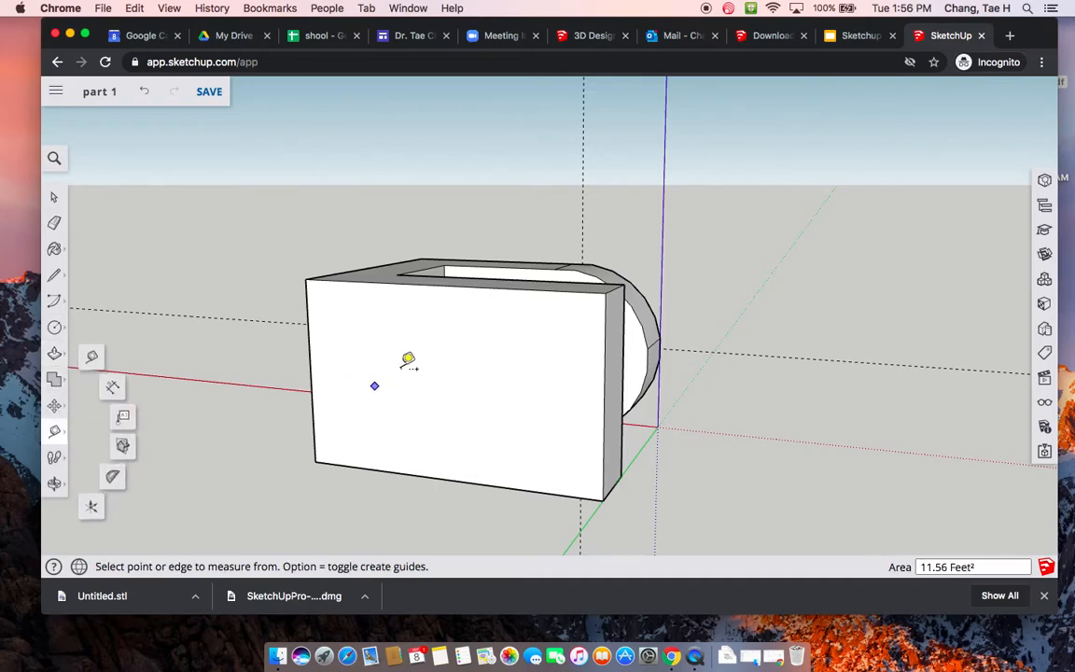
pyautogui.click(490, 287)
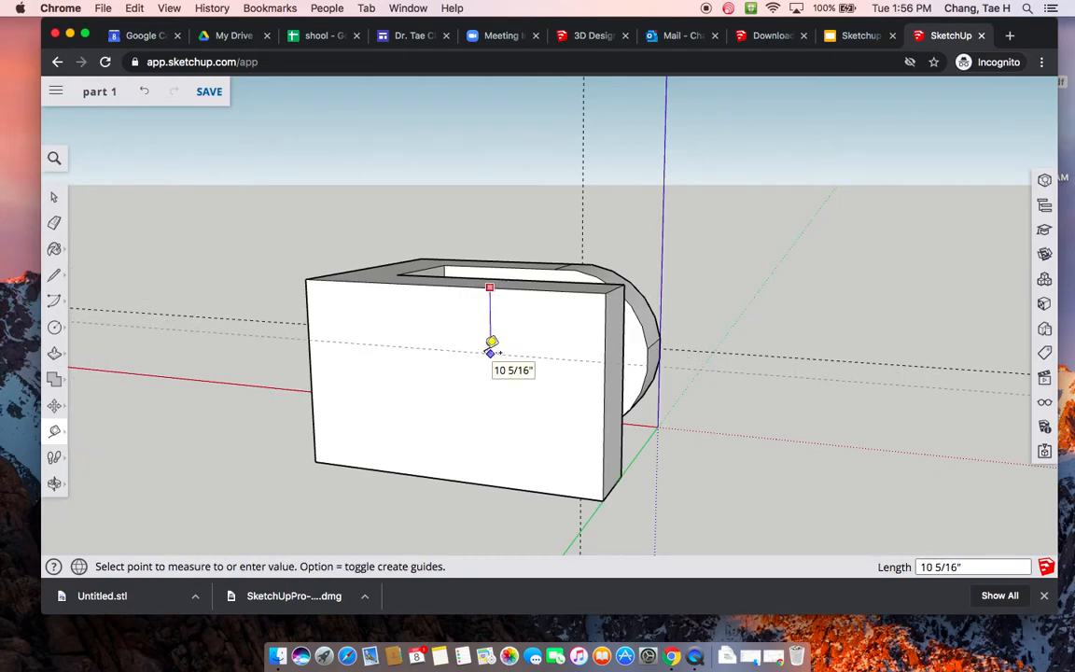
pyautogui.click(491, 347)
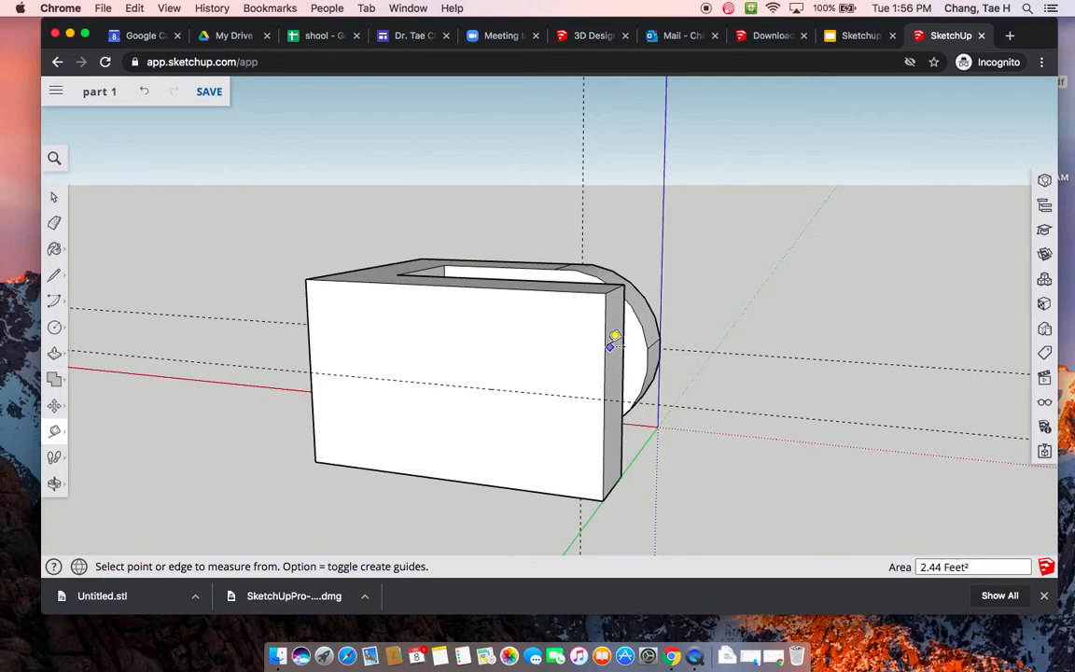
# Place a vertical guide on the same face, 16 inches in from the vertical edge at the slot's open end
pyautogui.click(605, 345)
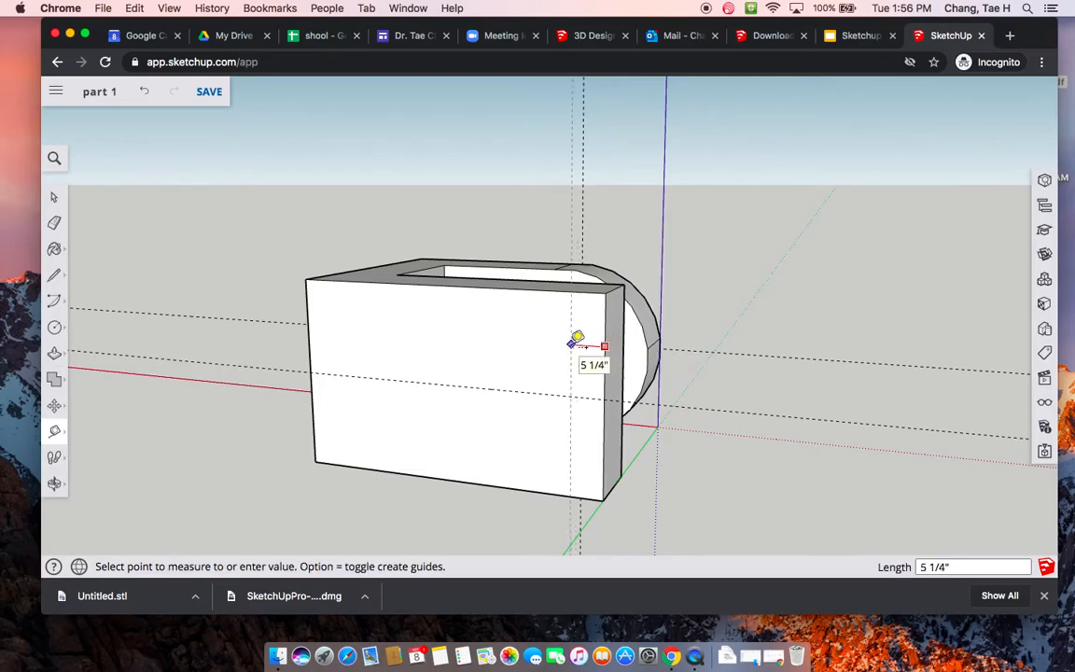
pyautogui.write('16')
pyautogui.press('Return')
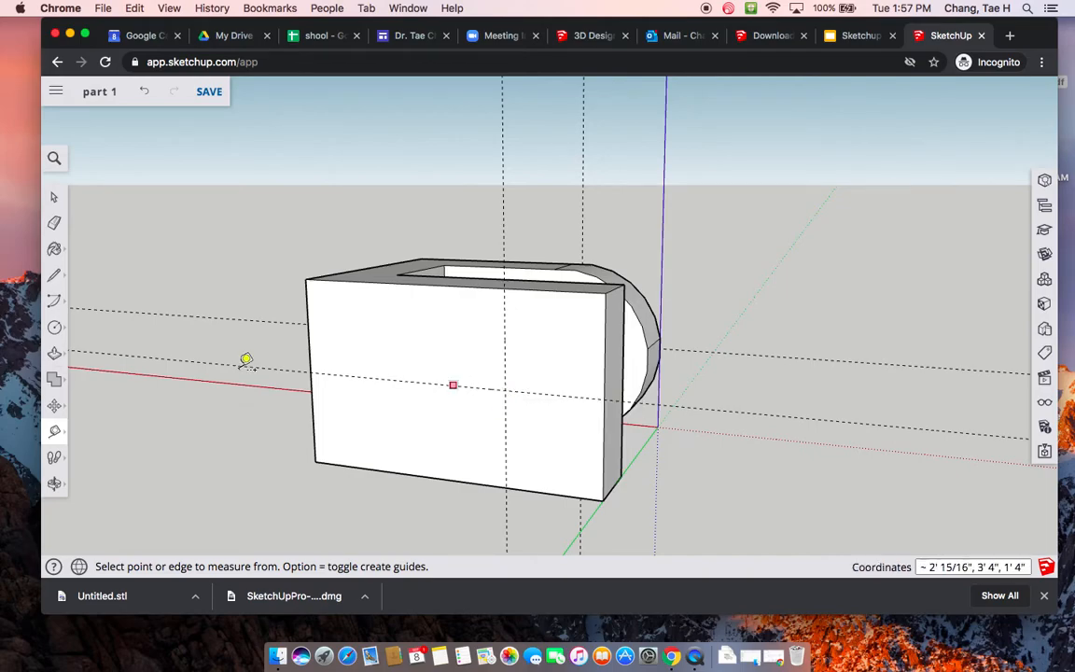
# Draw a circle with a 1' 4" radius from this face's guide intersection to its top edge
pyautogui.click(56, 328)
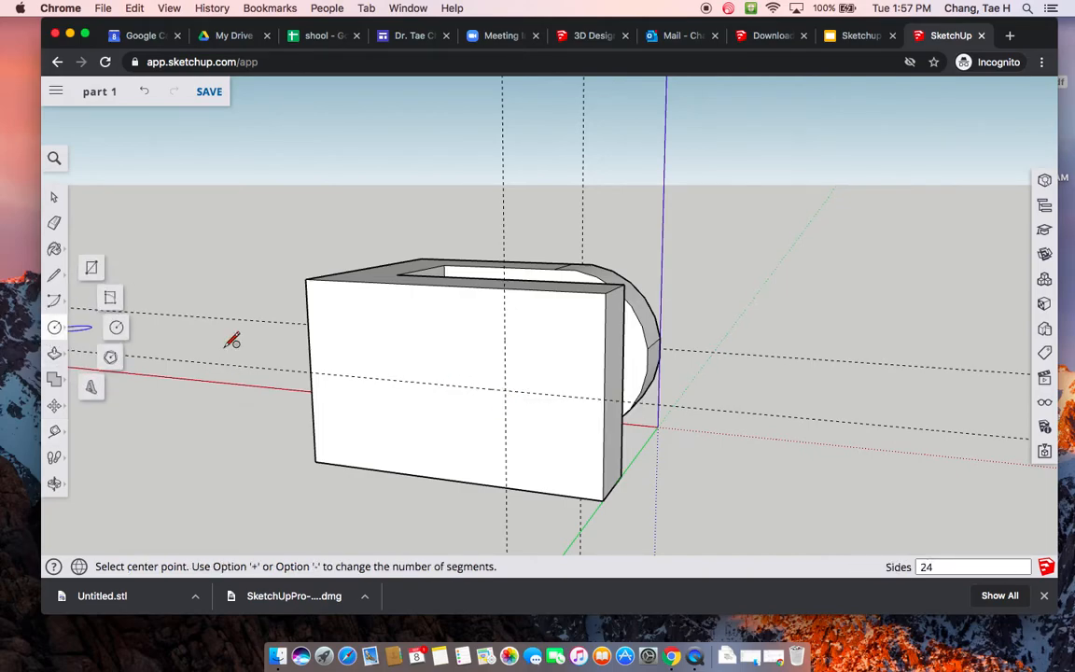
pyautogui.click(505, 389)
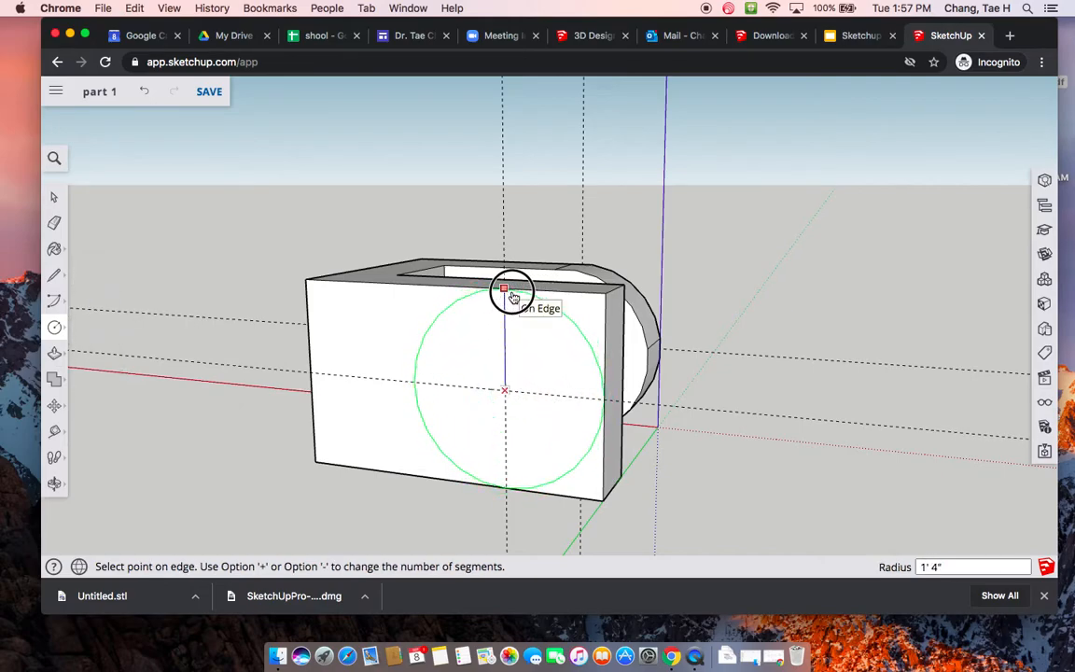
pyautogui.click(513, 297)
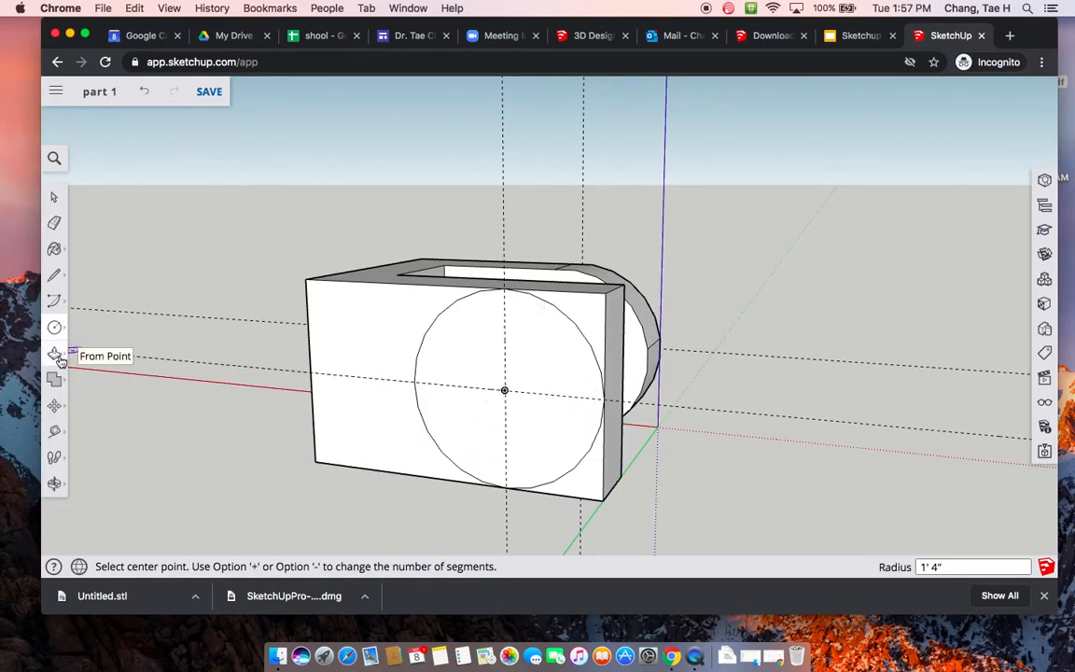
# Push the upper and lower corner faces outside the new circle back 11" to round off the second arm
pyautogui.click(55, 354)
pyautogui.moveTo(704, 364); pyautogui.dragTo(576, 353, button='middle')
pyautogui.click(542, 322)
pyautogui.moveTo(543, 322); pyautogui.dragTo(625, 331)
pyautogui.moveTo(558, 493); pyautogui.dragTo(612, 480)
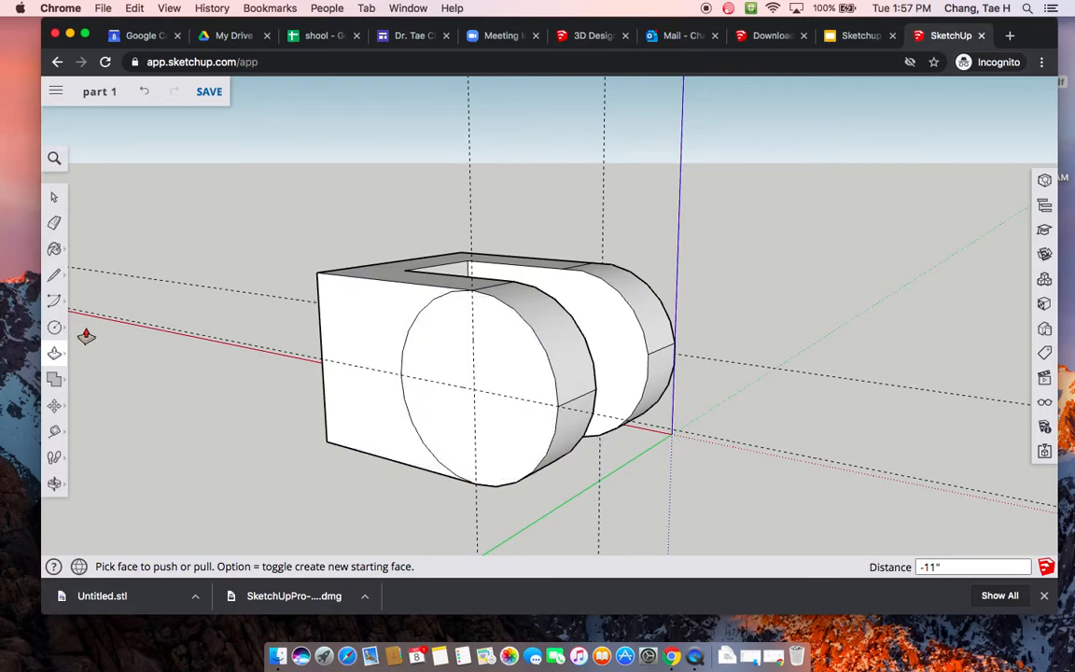
# Draw a concentric circle with an 8-inch radius inside the large circle on the second arm's outer face
pyautogui.click(55, 328)
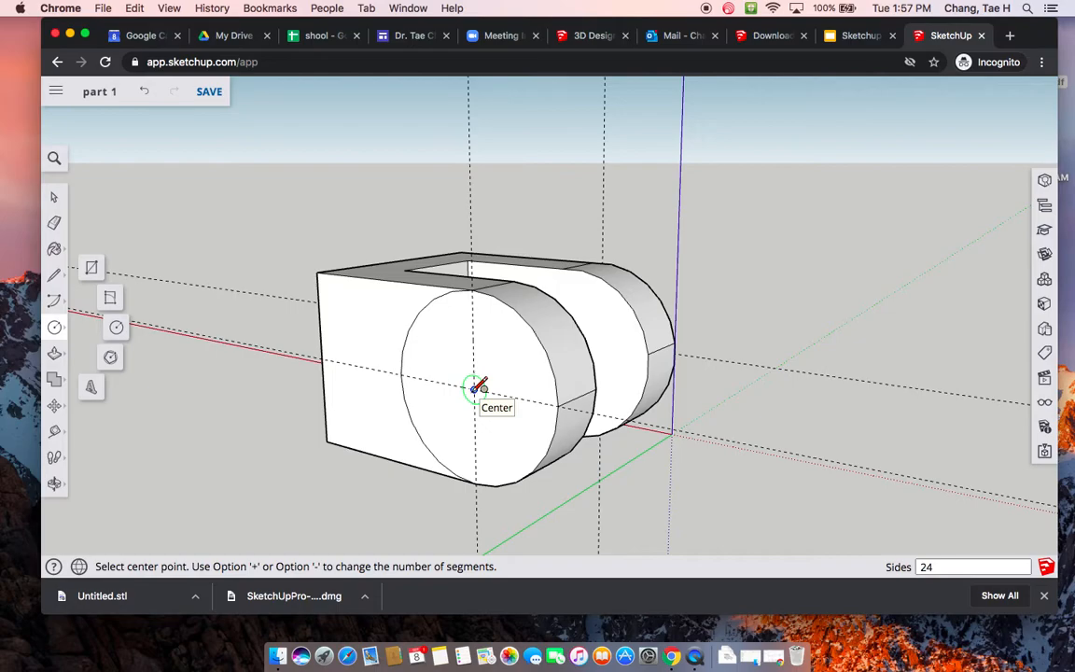
pyautogui.click(475, 385)
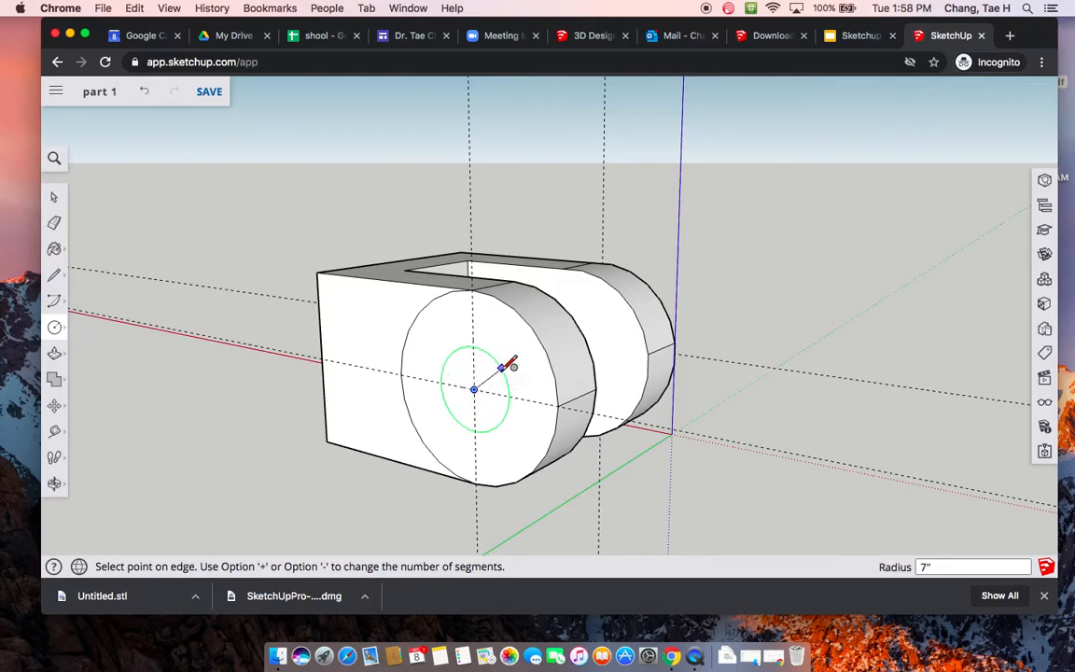
pyautogui.click(504, 361)
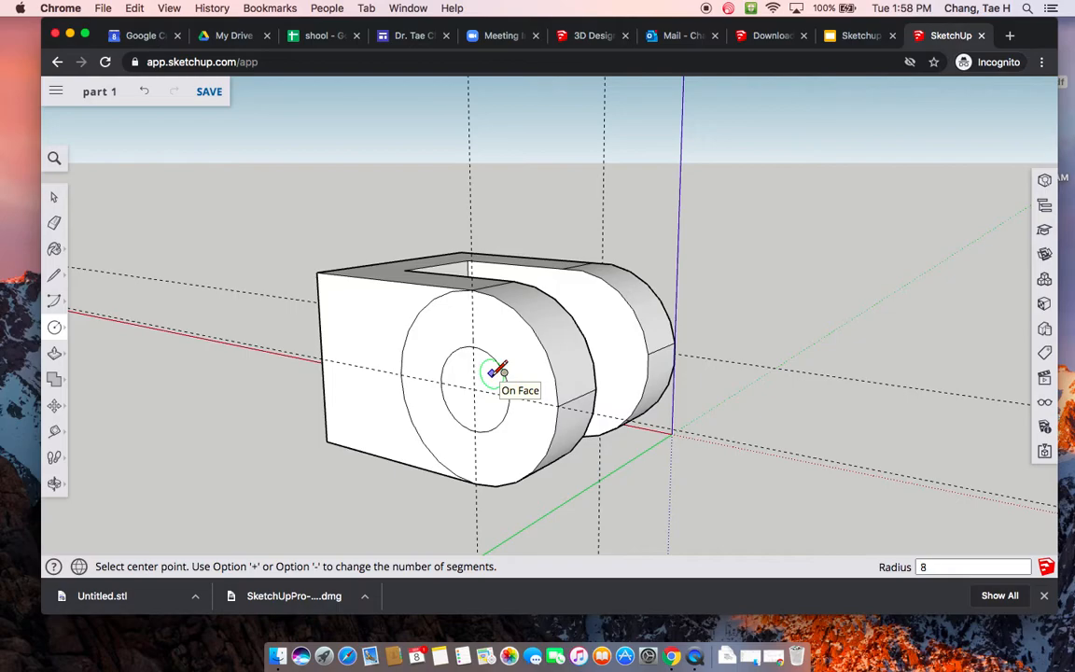
pyautogui.press('Return')
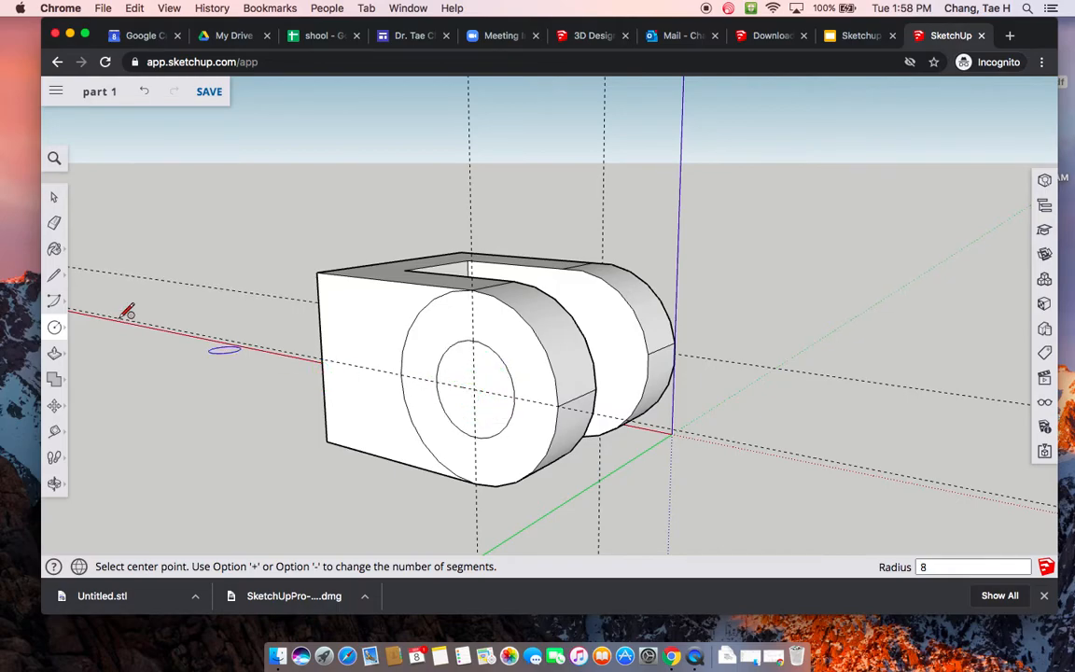
# Push the 8-inch-radius circle in 11" to cut a hole through the second arm
pyautogui.click(56, 357)
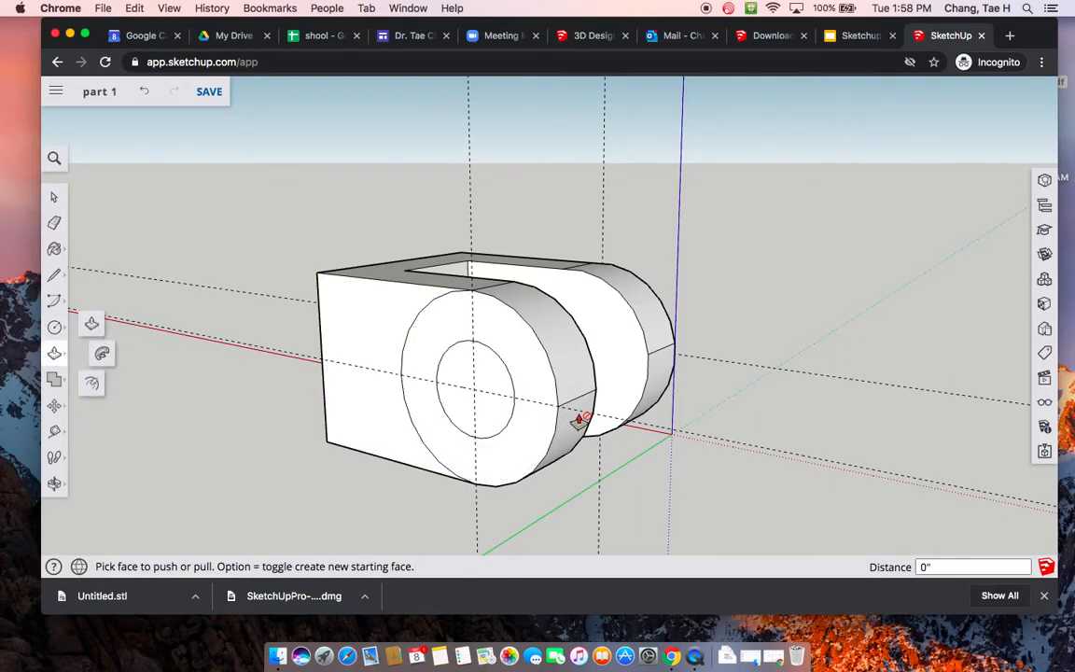
pyautogui.click(492, 407)
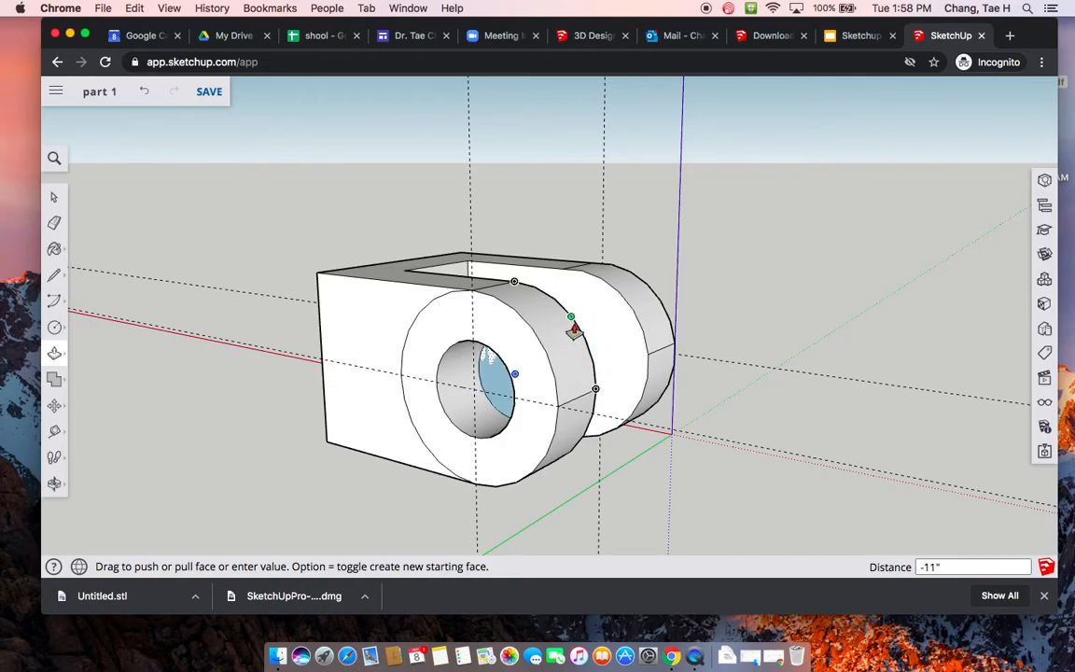
pyautogui.click(572, 328)
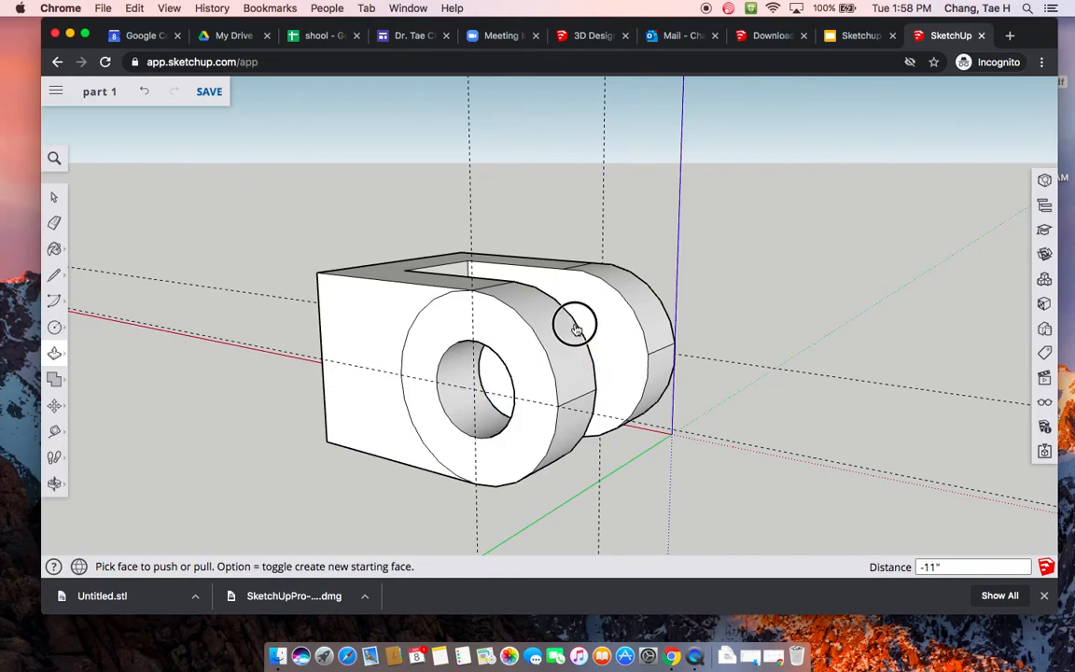
# Draw a concentric circle with an 8-inch radius inside the large circle on the first arm's outer face
pyautogui.moveTo(816, 348); pyautogui.dragTo(358, 408, button='middle')
pyautogui.moveTo(797, 421); pyautogui.dragTo(579, 364, button='middle')
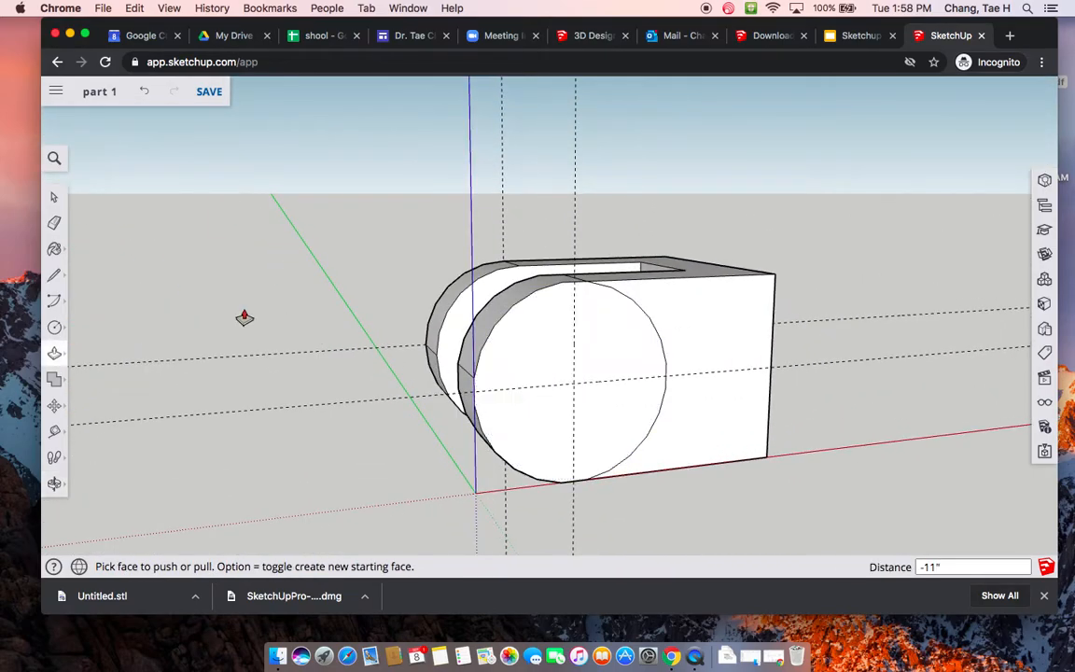
pyautogui.click(54, 327)
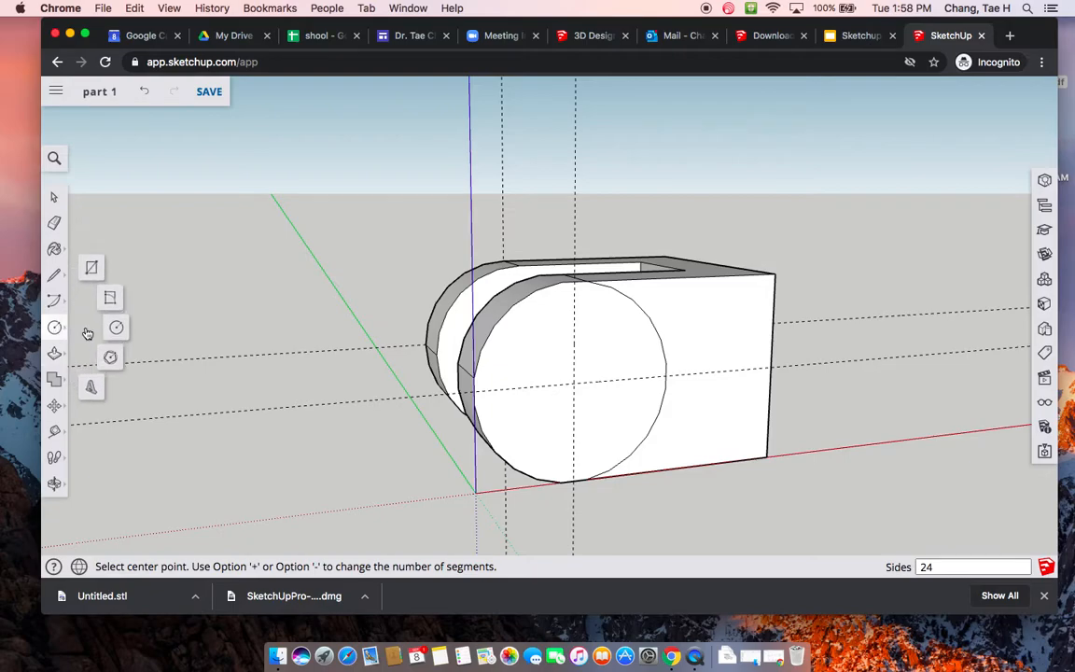
pyautogui.click(574, 382)
pyautogui.click(560, 364)
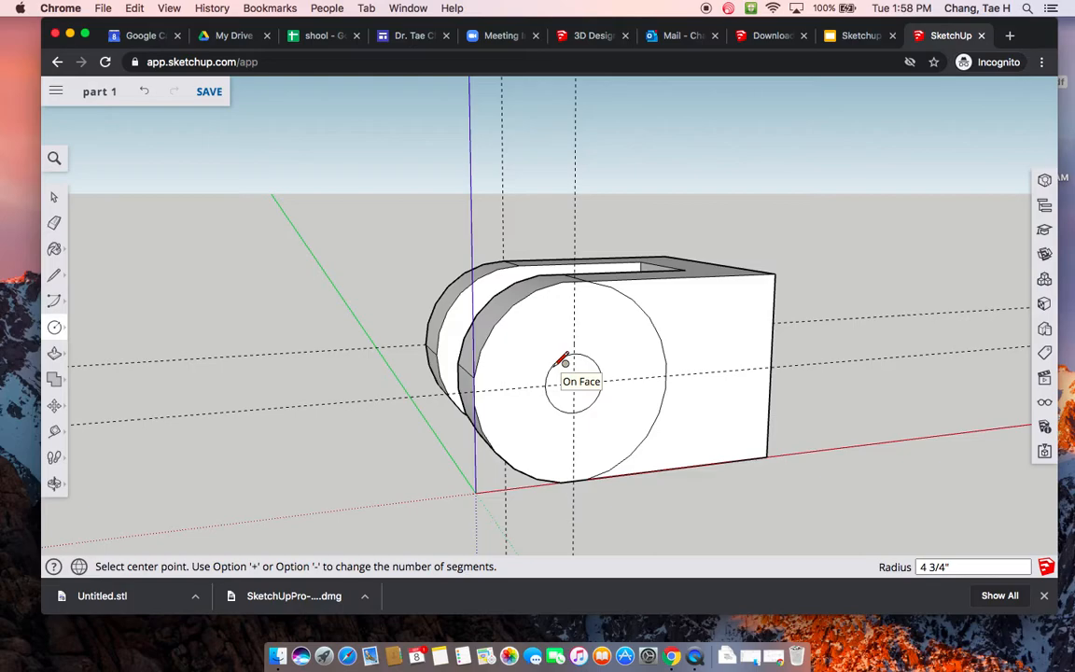
pyautogui.write('8')
pyautogui.press('Return')
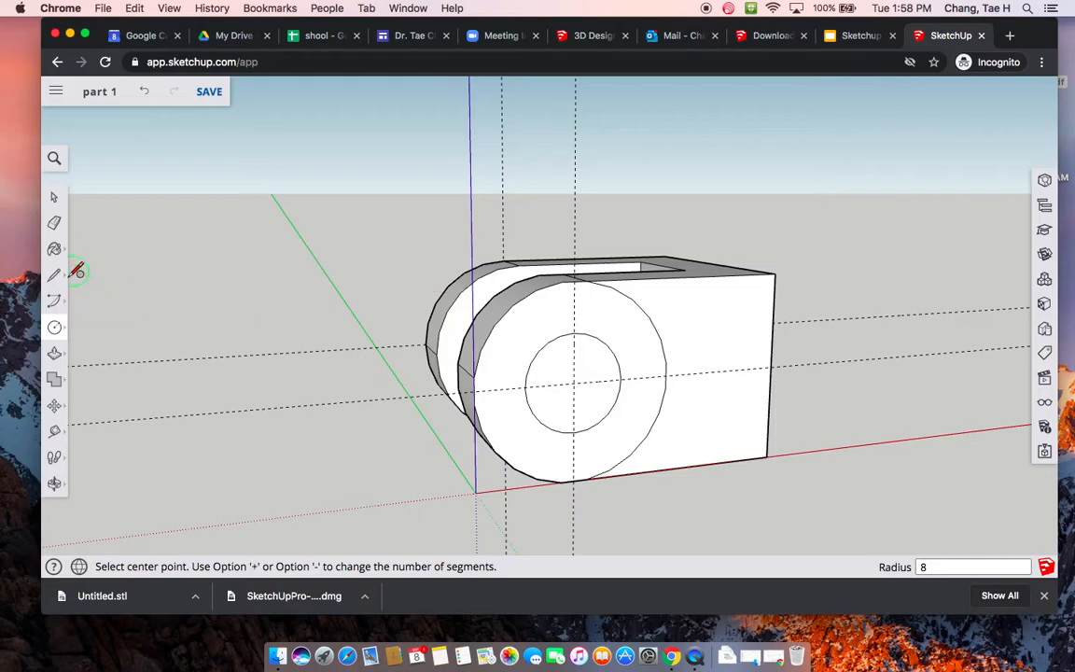
# Push the 8-inch-radius circle in 11" to cut a hole through the first arm
pyautogui.click(56, 355)
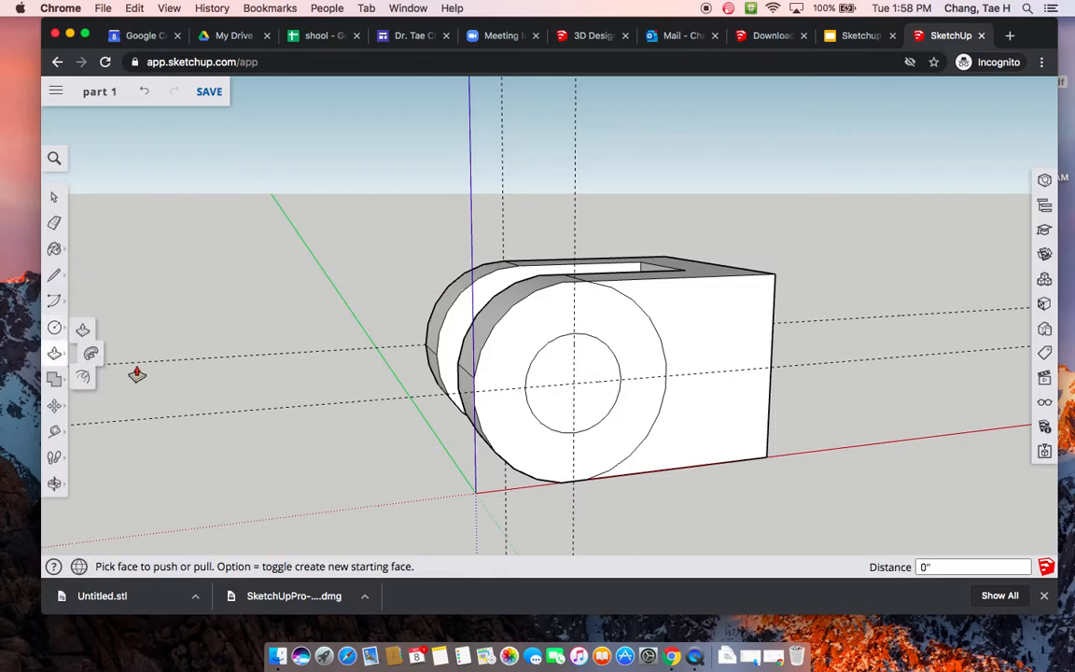
pyautogui.click(552, 373)
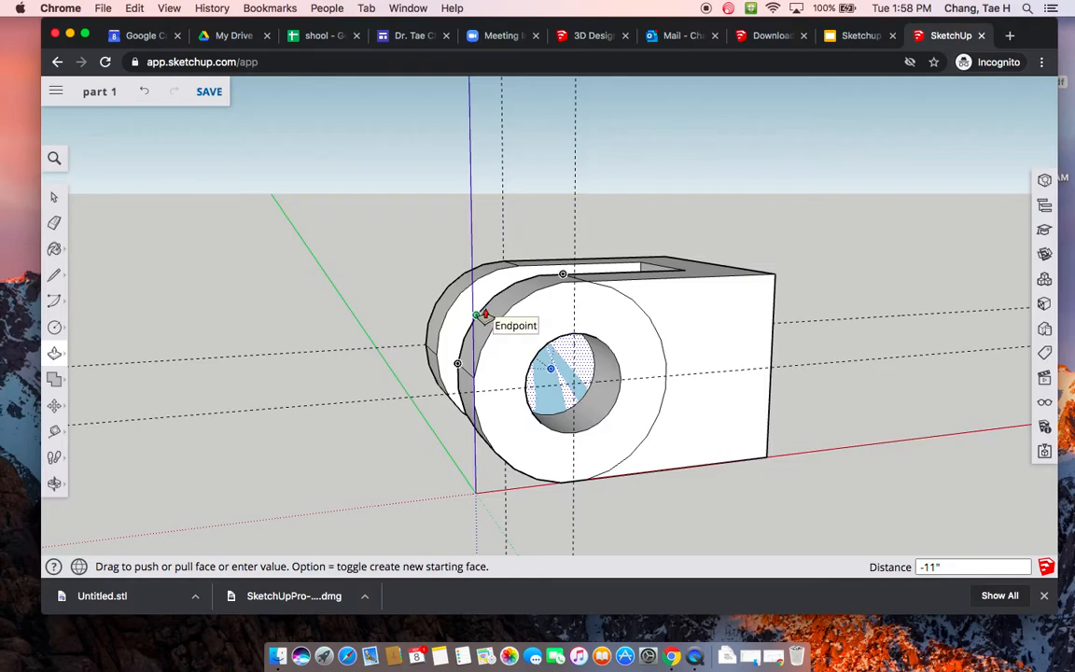
pyautogui.click(485, 314)
# Draw two crossing diagonal lines between the opposite corners of the block's solid end face
pyautogui.moveTo(299, 321); pyautogui.dragTo(455, 397, button='middle')
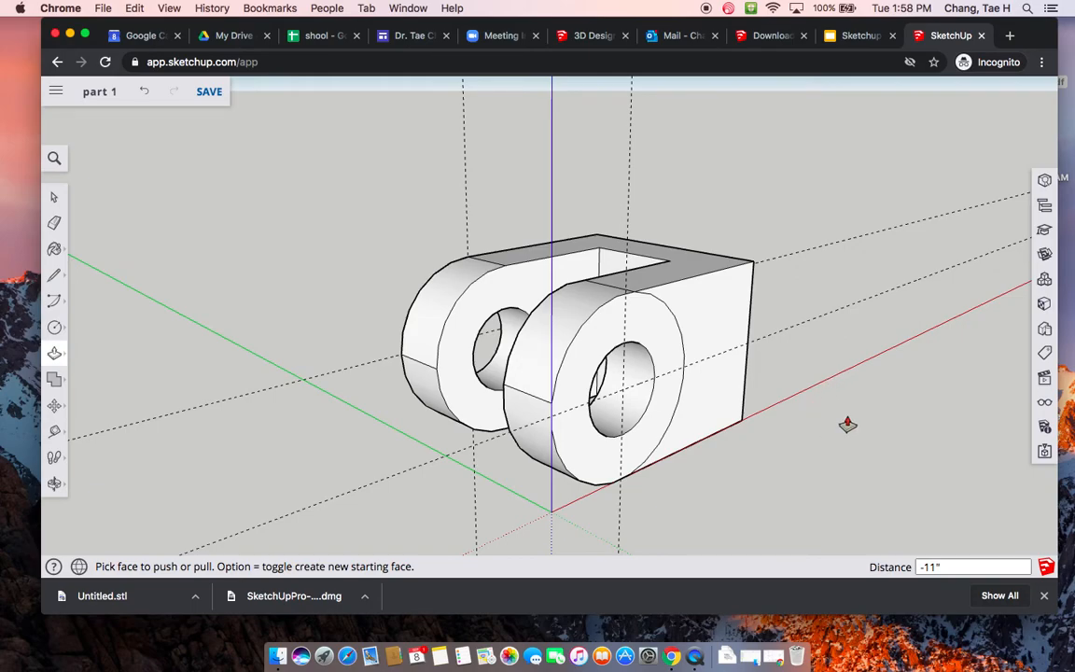
pyautogui.moveTo(895, 417); pyautogui.dragTo(355, 360, button='middle')
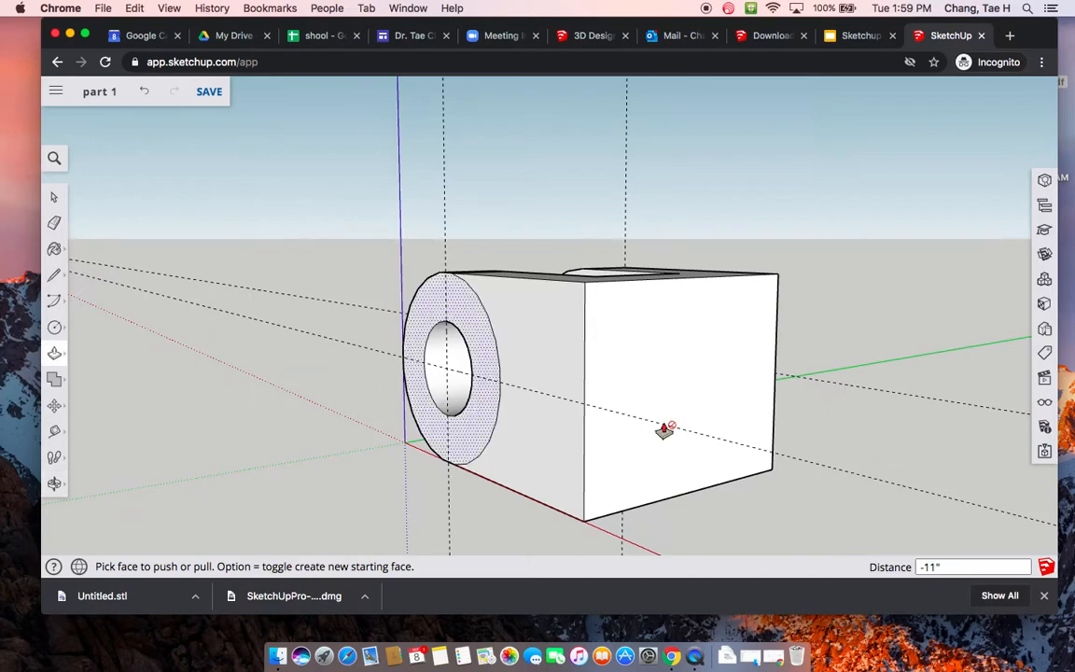
pyautogui.moveTo(962, 445); pyautogui.dragTo(786, 386, button='middle')
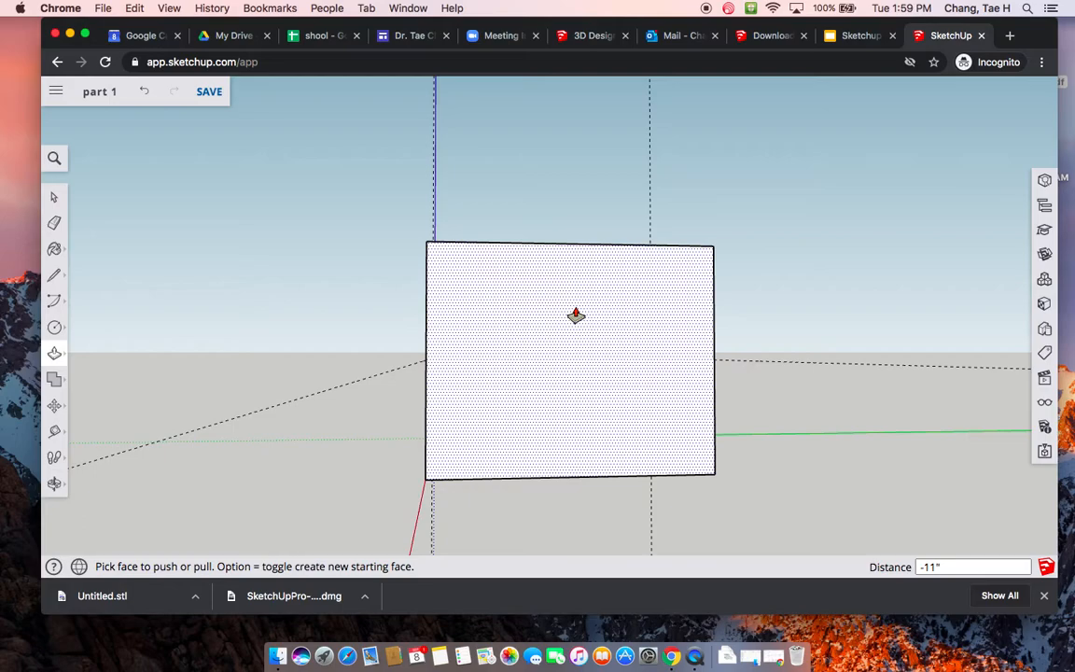
pyautogui.moveTo(357, 286)
pyautogui.mouseDown(button='middle')
pyautogui.moveTo(353, 278)
pyautogui.moveTo(367, 294)
pyautogui.mouseUp(button='middle')
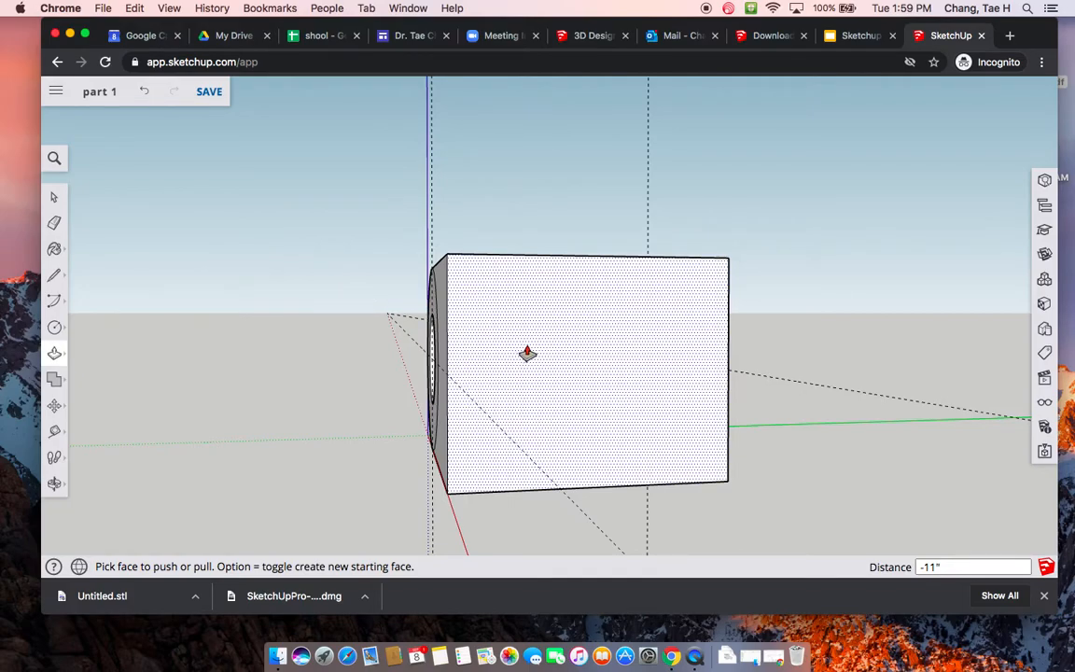
pyautogui.click(55, 278)
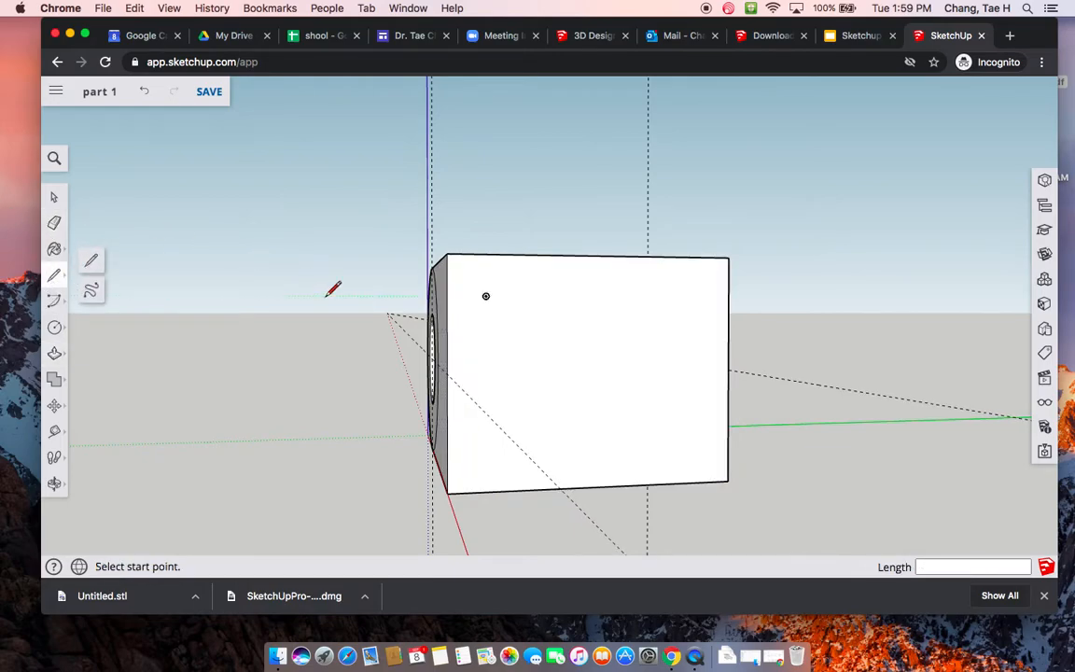
pyautogui.moveTo(728, 258); pyautogui.dragTo(447, 493)
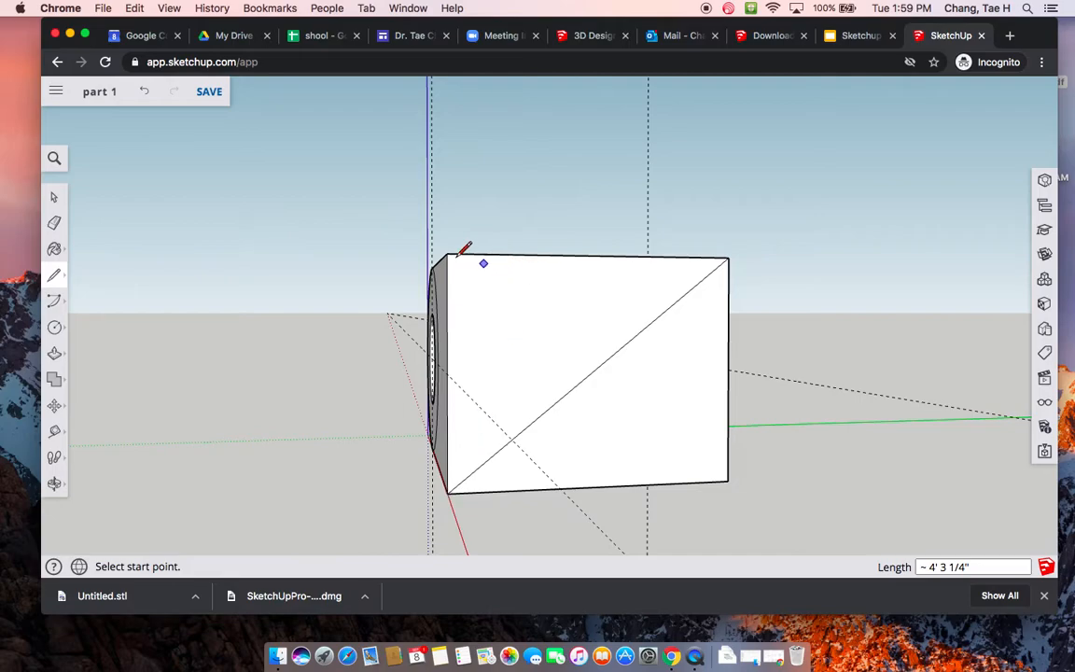
pyautogui.moveTo(447, 253)
pyautogui.mouseDown()
pyautogui.moveTo(649, 432)
pyautogui.moveTo(728, 481)
pyautogui.mouseUp()
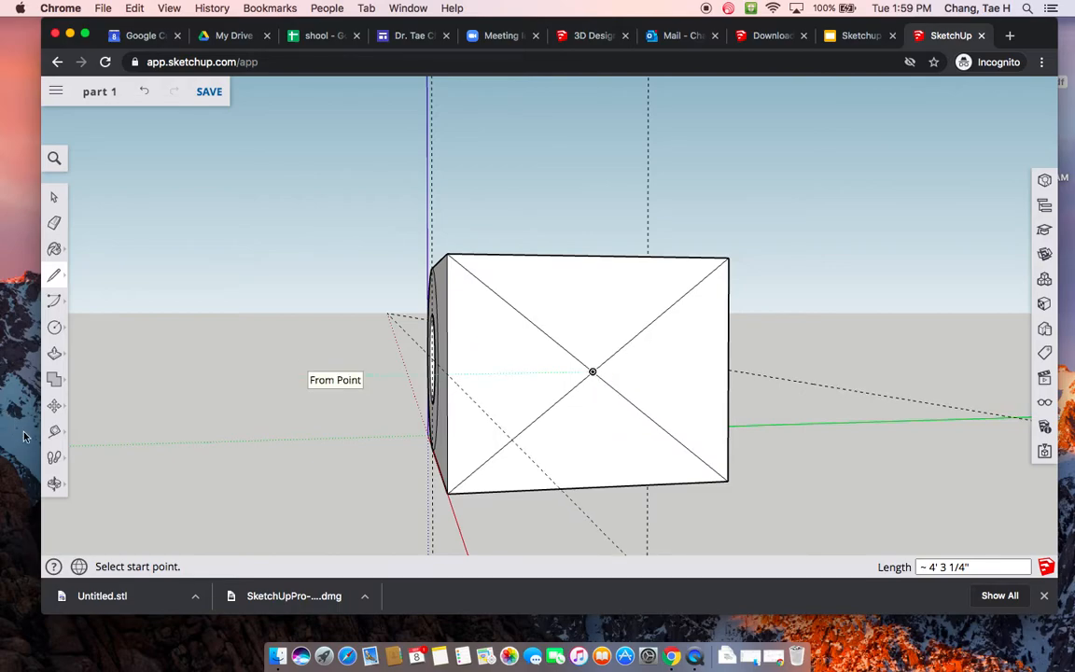
# Draw a circle with a 9-inch radius centred on the intersection of the end face's diagonals
pyautogui.click(54, 328)
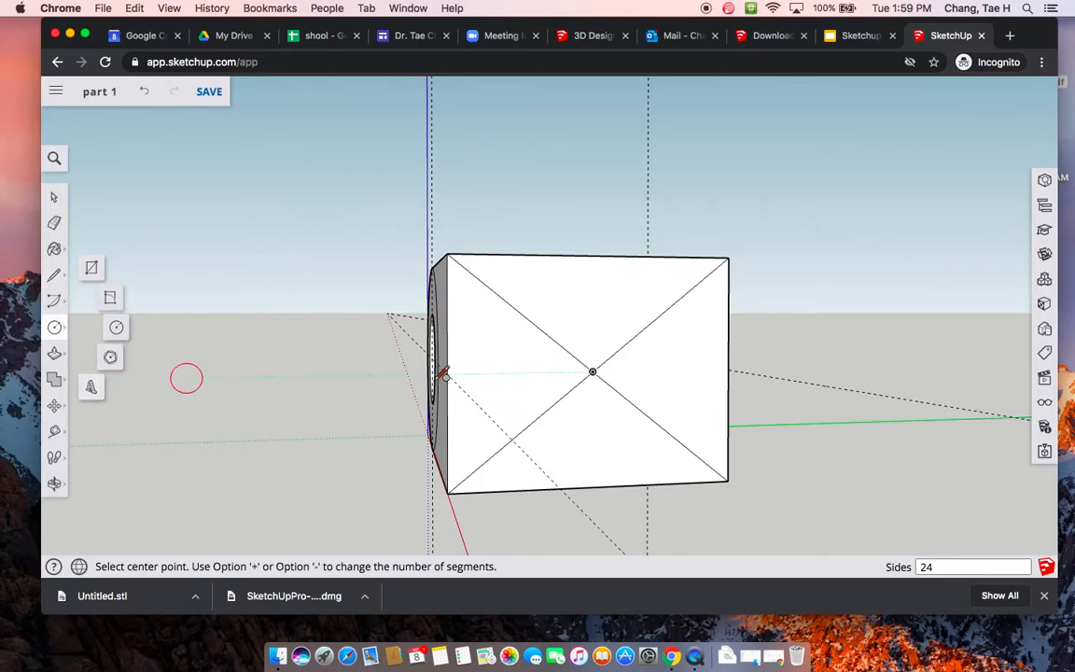
pyautogui.click(593, 371)
pyautogui.click(599, 342)
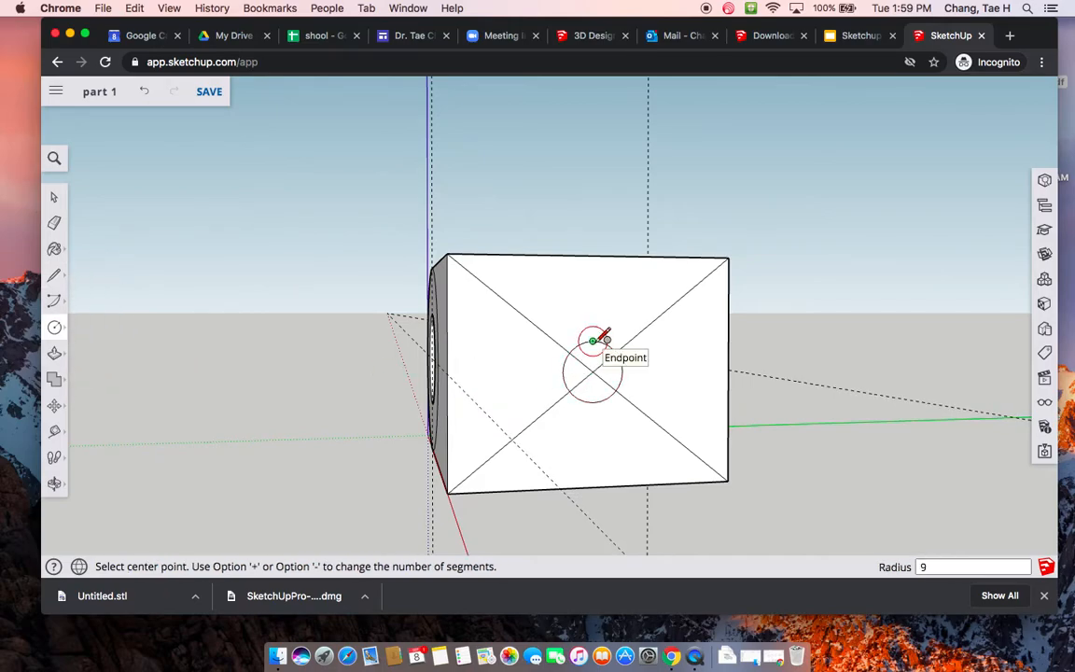
pyautogui.press('Return')
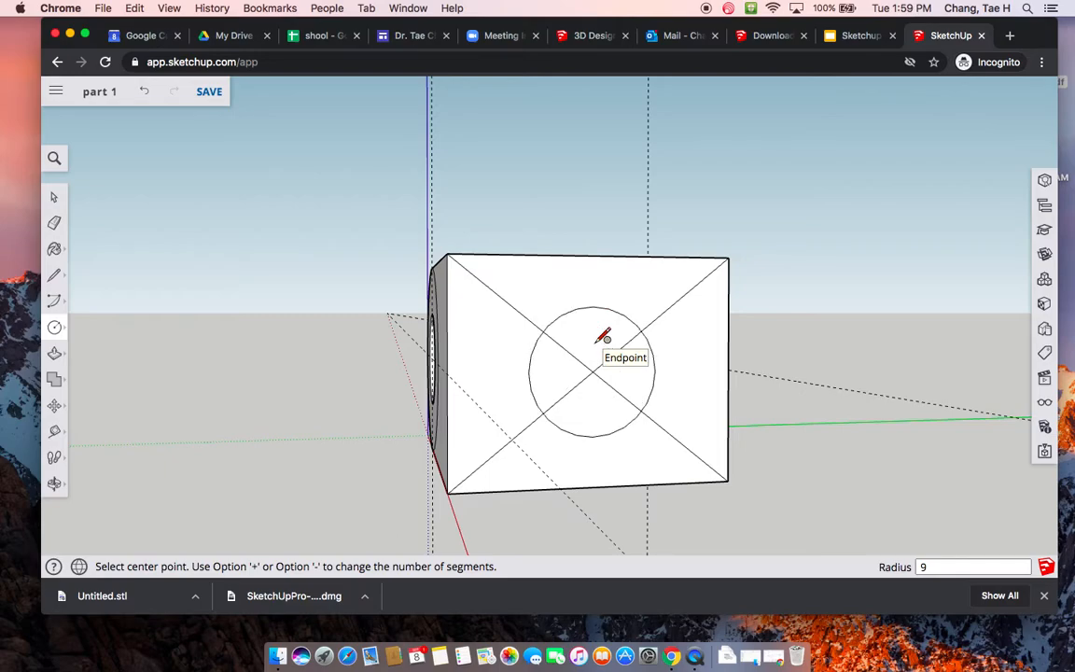
# Erase the diagonal line segments inside the 9-inch-radius circle
pyautogui.moveTo(290, 365); pyautogui.dragTo(414, 377, button='middle')
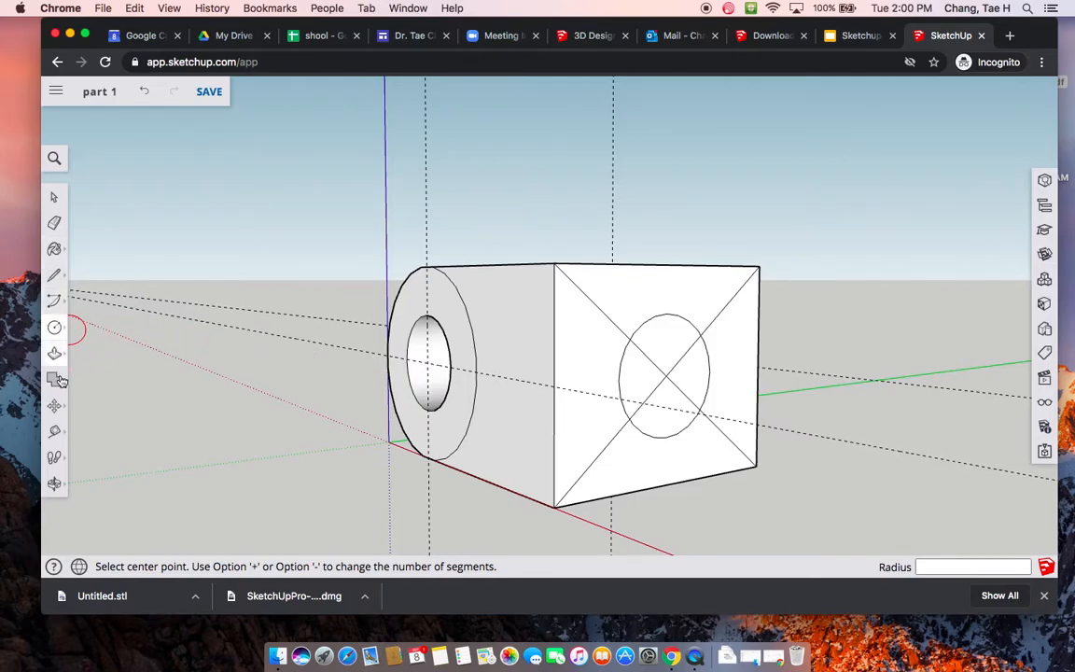
pyautogui.click(54, 354)
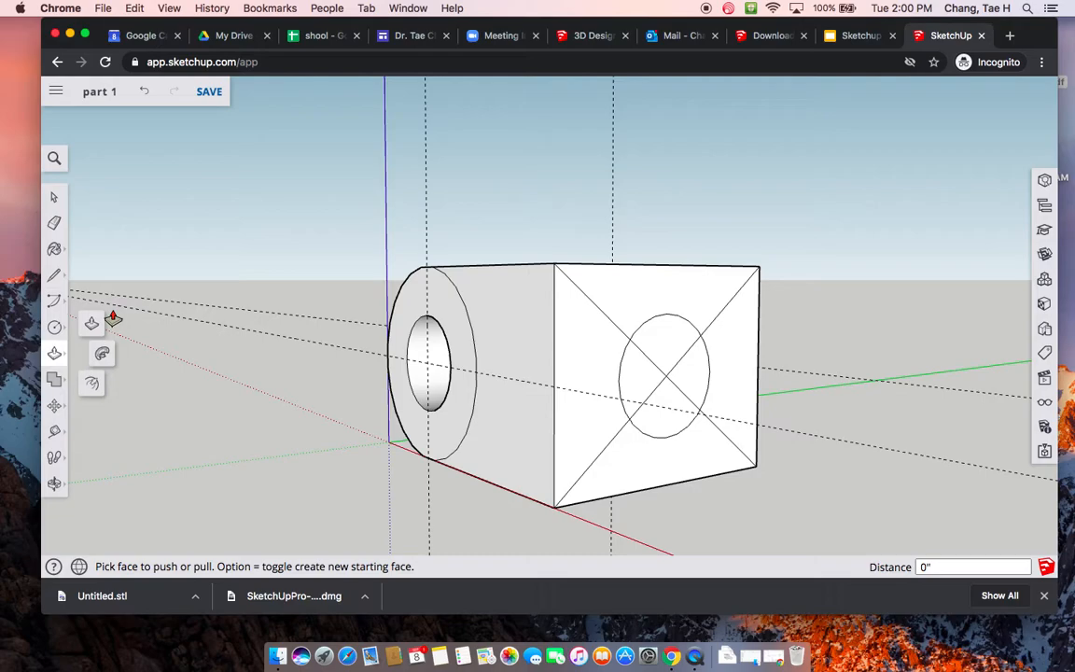
pyautogui.click(54, 222)
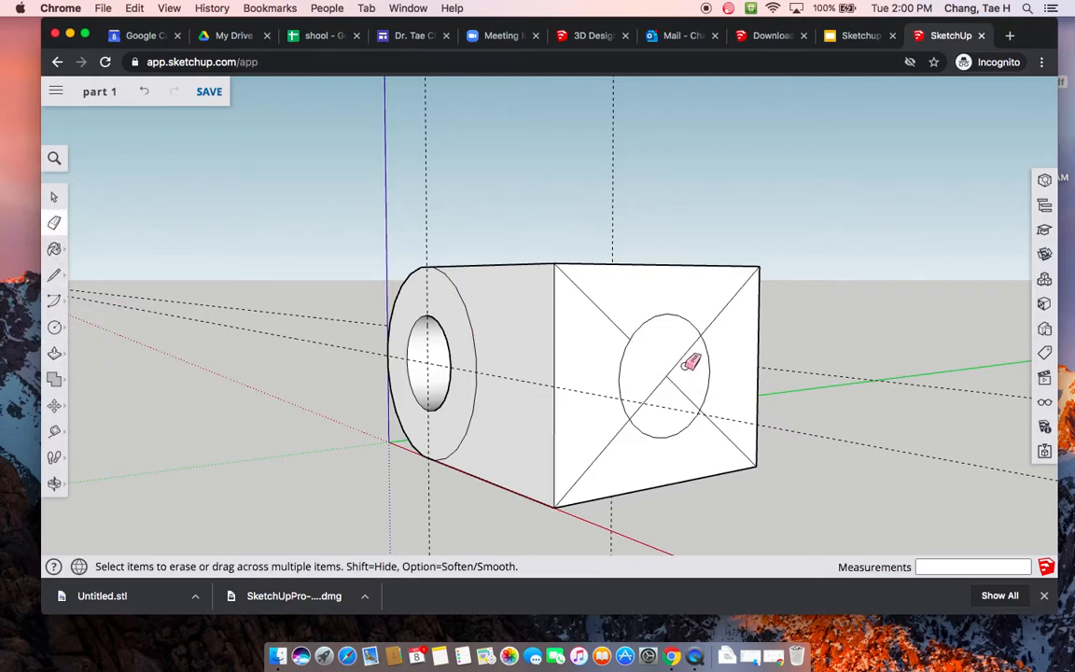
pyautogui.click(676, 382)
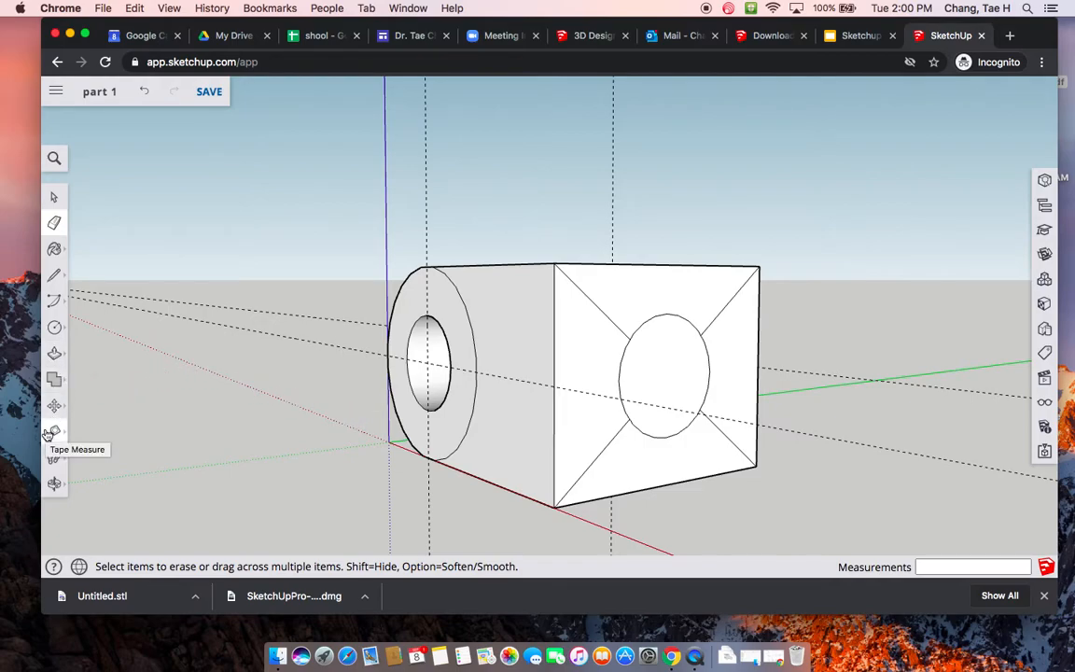
# Pull the 9-inch-radius circle outward 2' 8" to form a cylindrical shaft on the end face
pyautogui.click(54, 359)
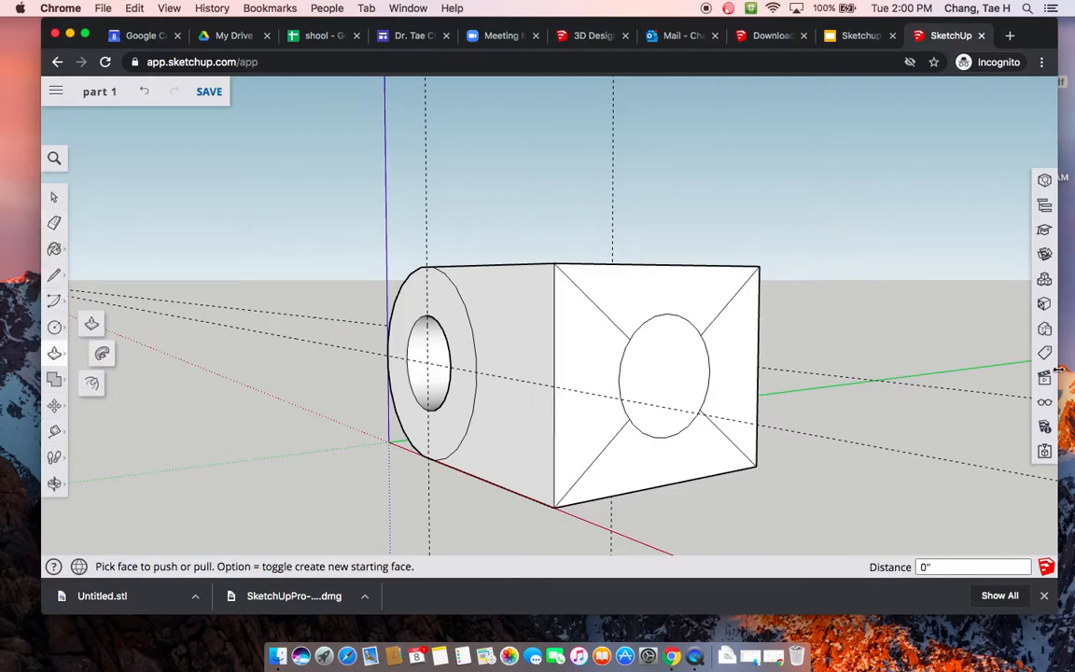
pyautogui.click(672, 374)
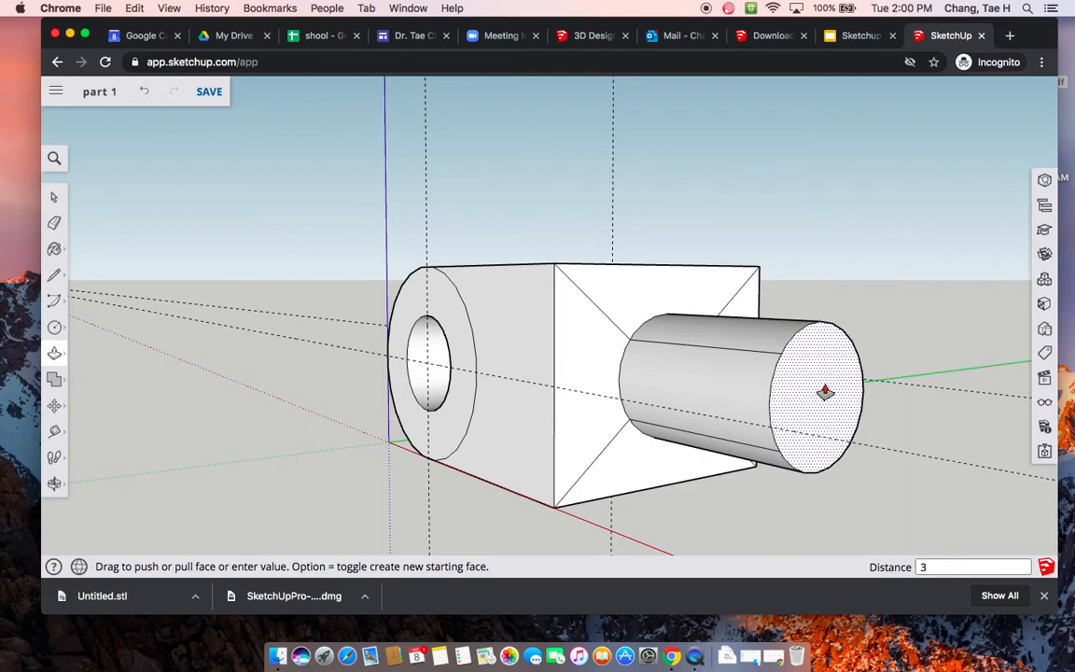
pyautogui.press('Return')
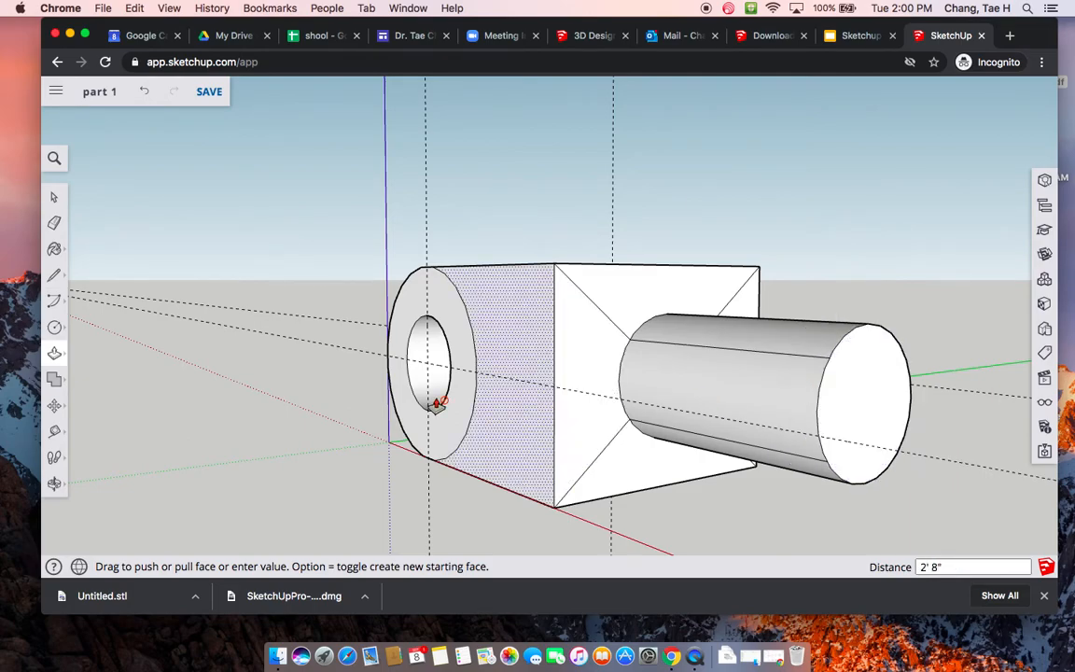
# Erase the two horizontal and two vertical dashed guide lines around the part
pyautogui.moveTo(293, 384); pyautogui.dragTo(332, 460, button='middle')
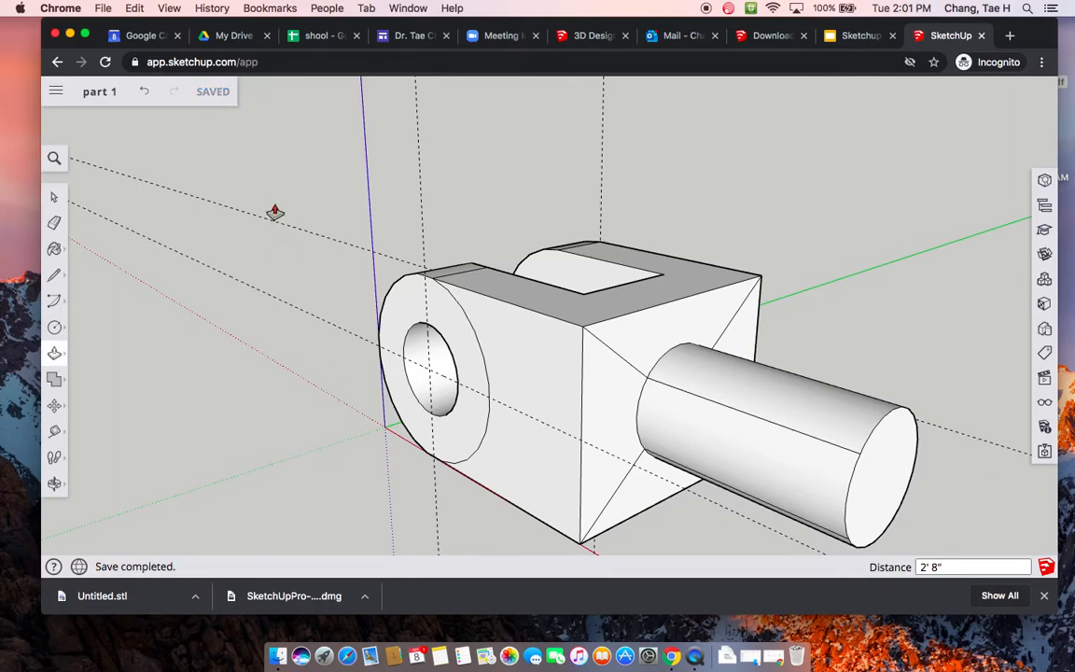
pyautogui.moveTo(223, 358); pyautogui.dragTo(314, 382)
pyautogui.press('p')
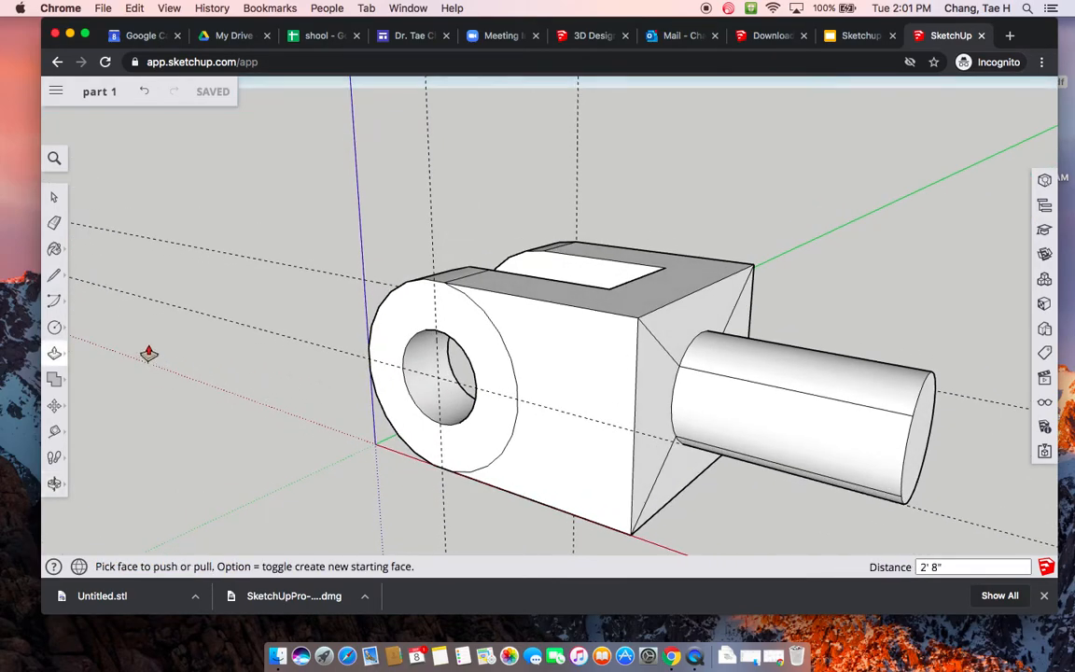
pyautogui.click(55, 224)
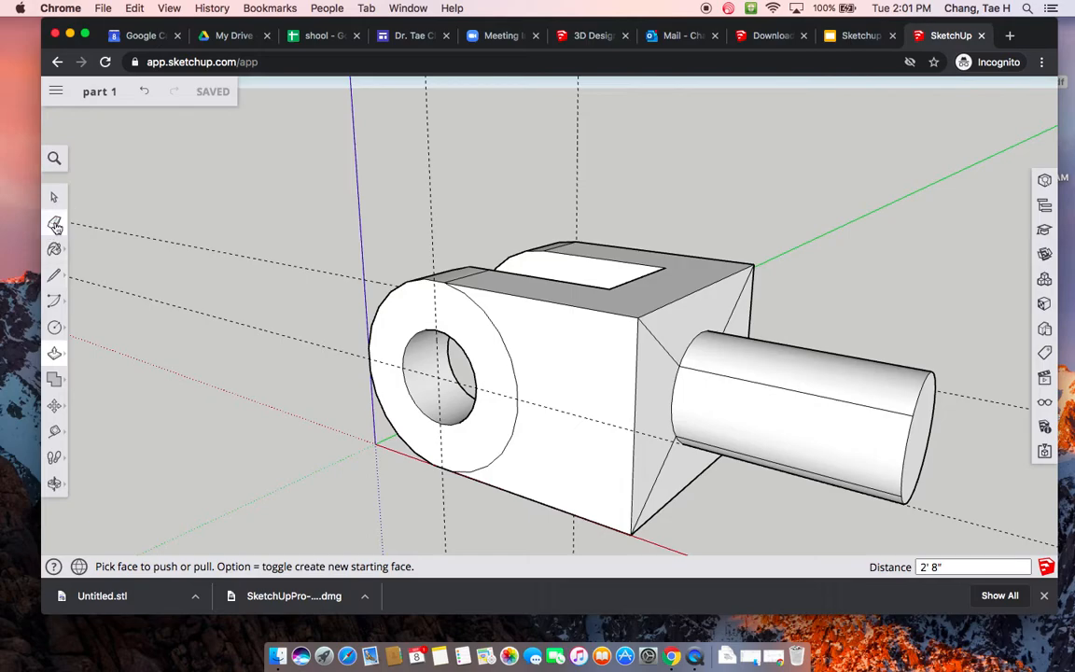
pyautogui.click(194, 248)
pyautogui.click(198, 308)
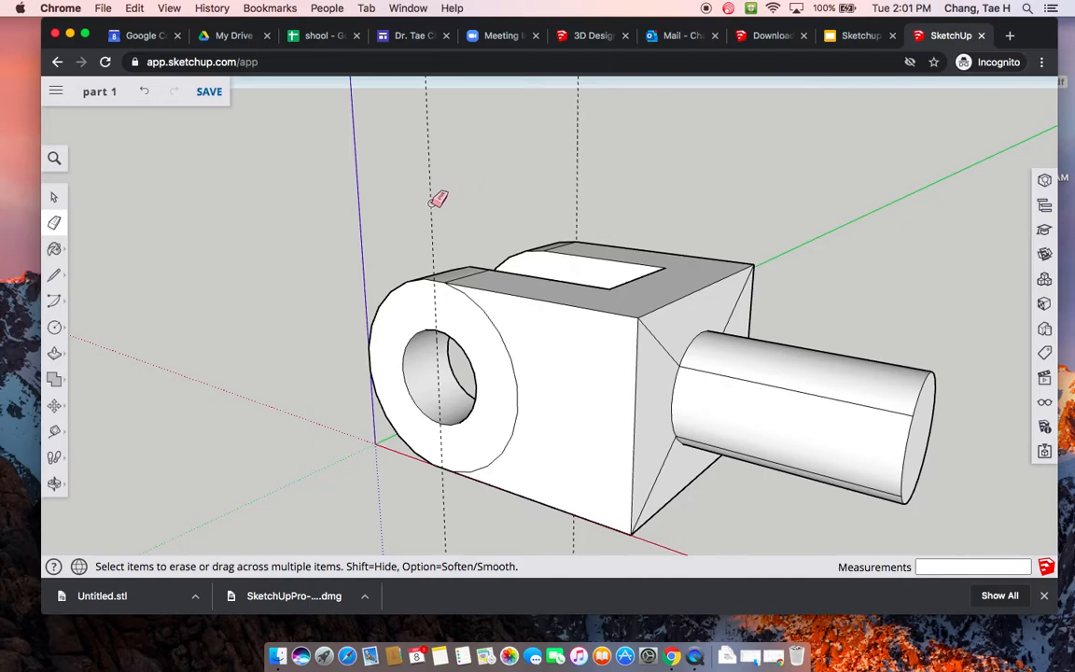
pyautogui.click(578, 164)
# Erase the leftover large-circle arc on the first arm's outer face
pyautogui.moveTo(124, 357)
pyautogui.mouseDown(button='middle')
pyautogui.moveTo(641, 343)
pyautogui.moveTo(264, 333)
pyautogui.moveTo(353, 336)
pyautogui.mouseUp(button='middle')
pyautogui.click(581, 357)
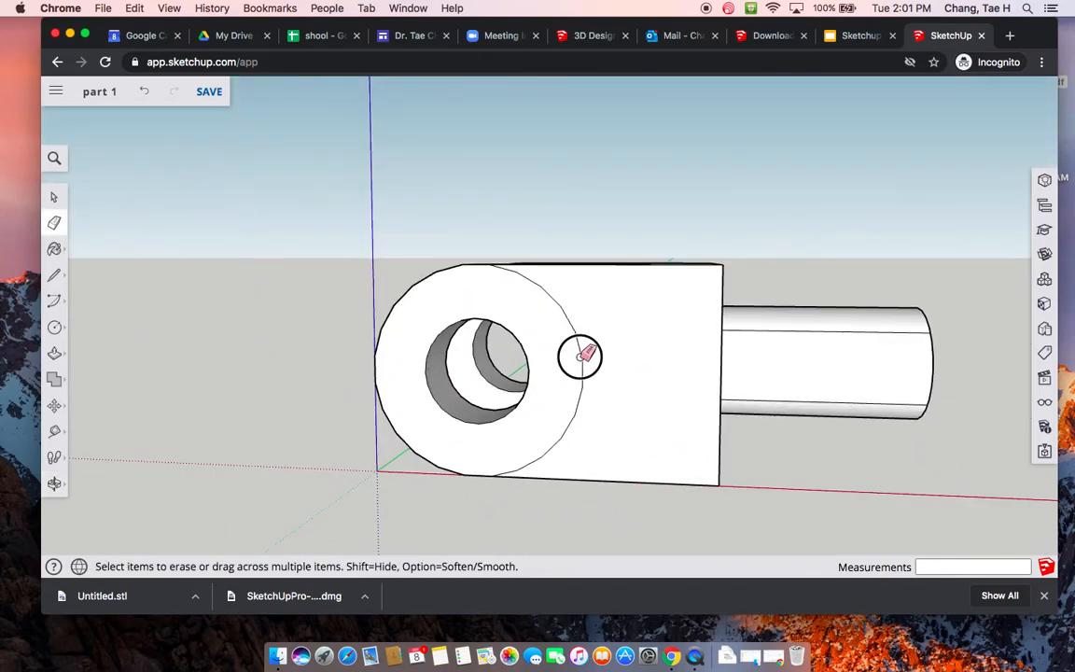
pyautogui.click(590, 360)
# Erase the four diagonal segments left around the cylinder on the block's end face
pyautogui.moveTo(806, 420)
pyautogui.mouseDown(button='middle')
pyautogui.moveTo(422, 402)
pyautogui.moveTo(343, 433)
pyautogui.moveTo(345, 470)
pyautogui.mouseUp(button='middle')
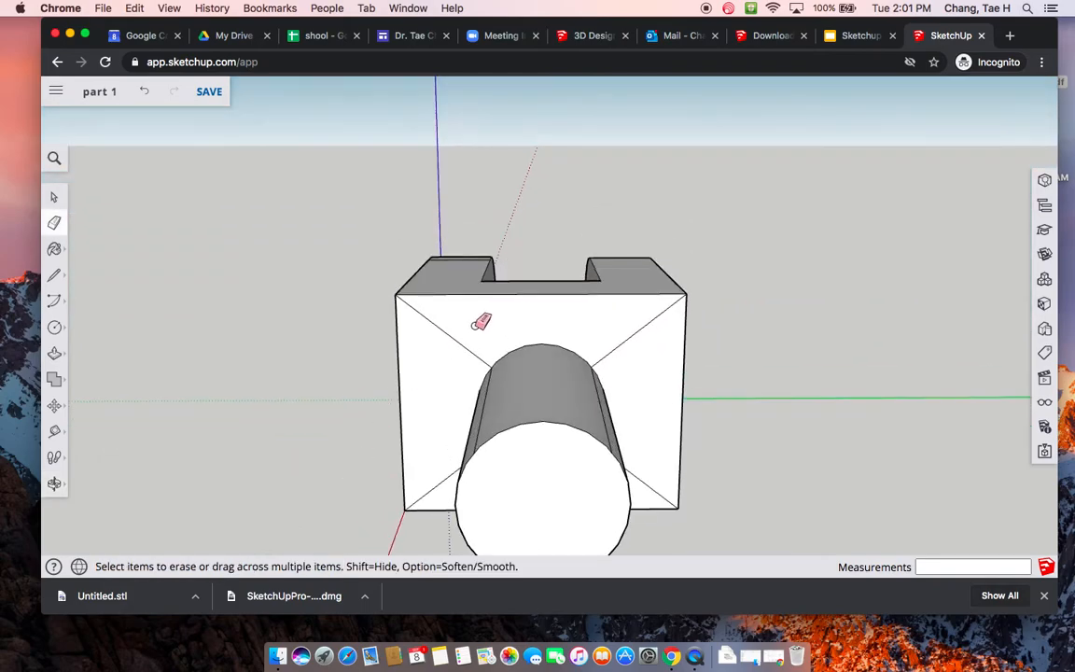
pyautogui.click(450, 337)
pyautogui.click(631, 340)
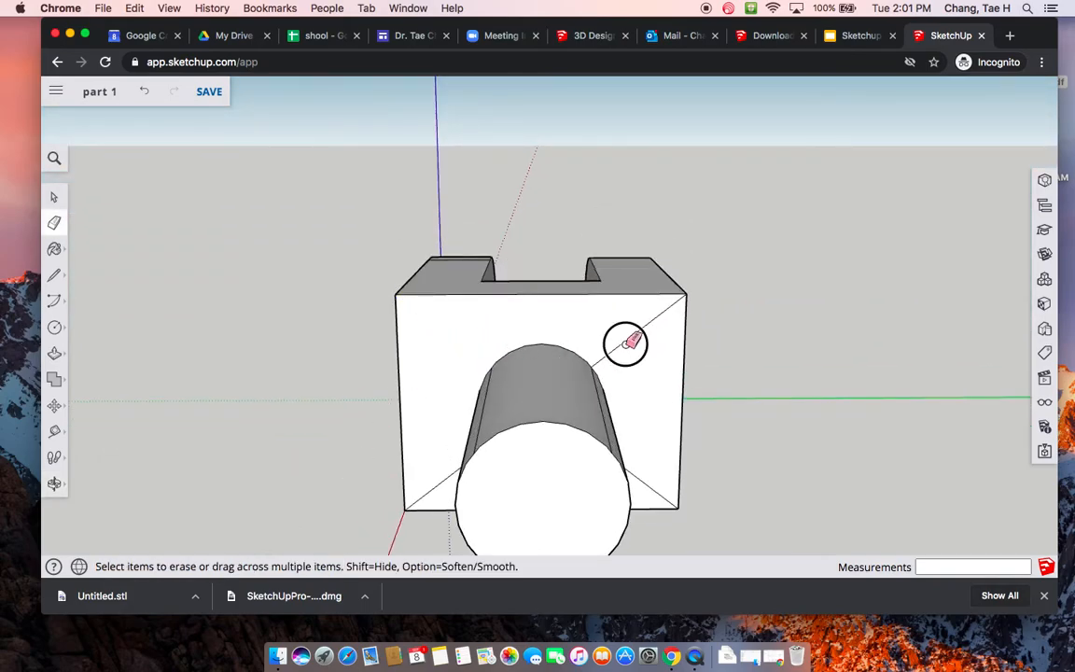
pyautogui.click(642, 480)
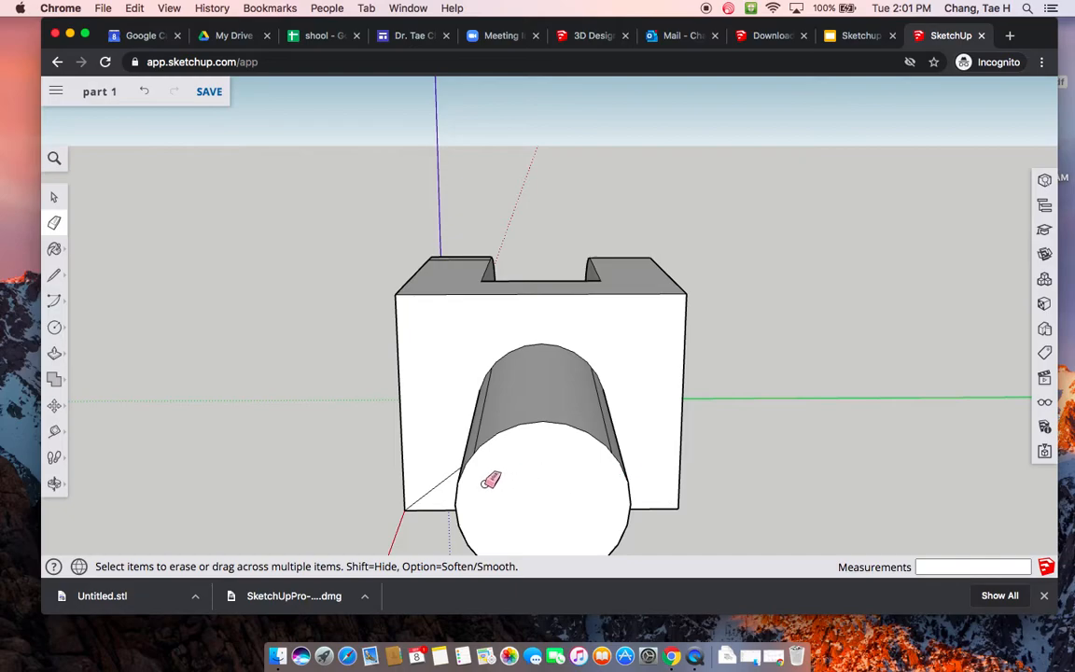
pyautogui.click(438, 487)
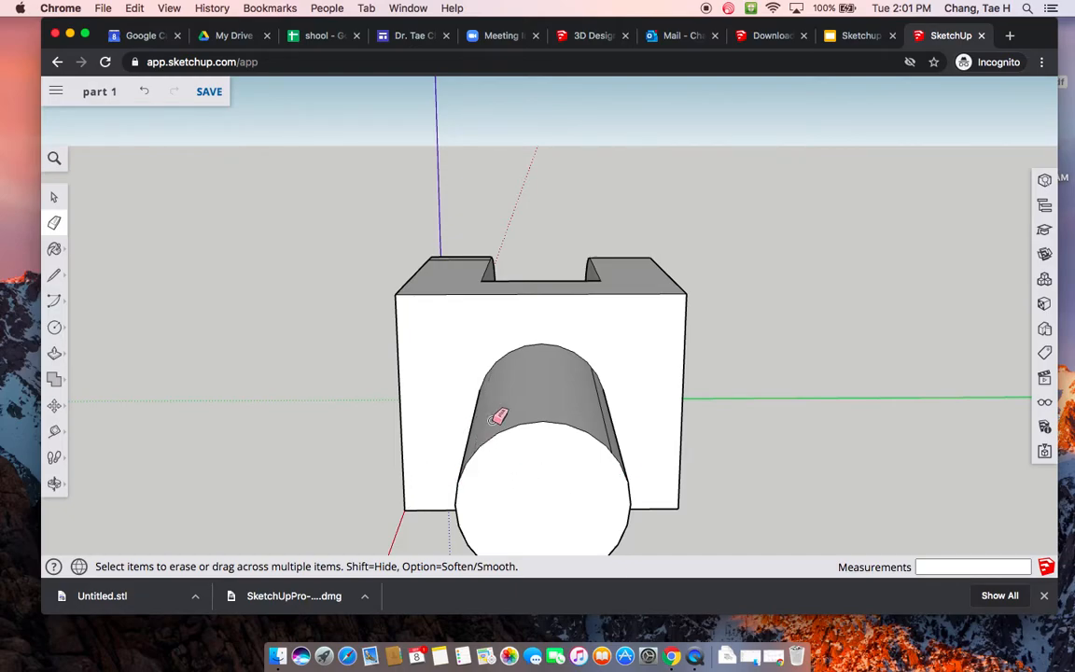
# Erase the remaining lengthwise lines on the cylinder and the leftover large-circle arc on the second arm's outer face
pyautogui.moveTo(691, 437); pyautogui.dragTo(602, 245, button='middle')
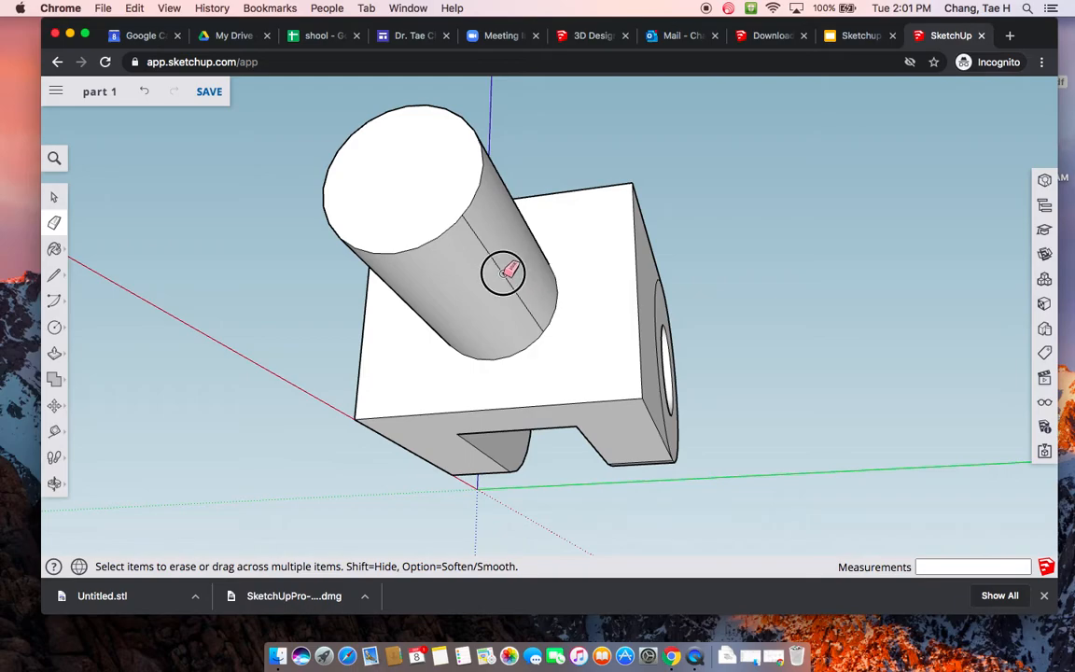
pyautogui.moveTo(413, 294)
pyautogui.mouseDown(button='middle')
pyautogui.moveTo(580, 254)
pyautogui.moveTo(602, 238)
pyautogui.mouseUp(button='middle')
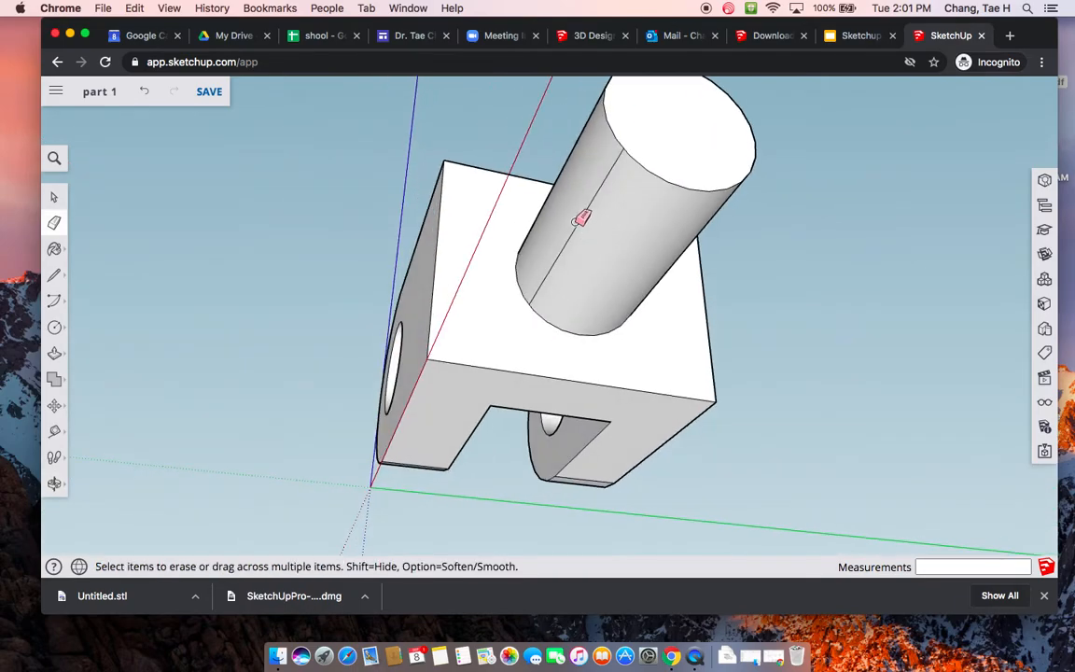
pyautogui.moveTo(798, 259); pyautogui.dragTo(345, 446, button='middle')
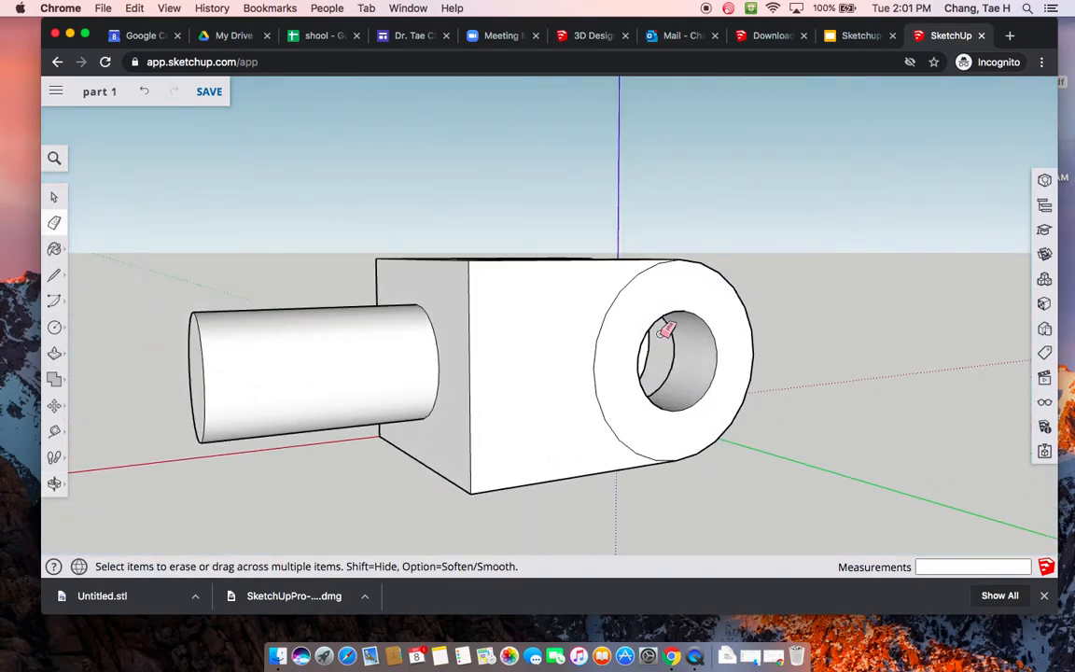
pyautogui.click(602, 332)
# Examine the cleaned-up part from several sides and distances
pyautogui.moveTo(737, 317); pyautogui.dragTo(403, 451, button='middle')
pyautogui.moveTo(959, 298)
pyautogui.mouseDown(button='middle')
pyautogui.moveTo(785, 365)
pyautogui.moveTo(605, 359)
pyautogui.moveTo(449, 341)
pyautogui.moveTo(379, 250)
pyautogui.mouseUp(button='middle')
pyautogui.moveTo(907, 369); pyautogui.dragTo(843, 357, button='middle')
pyautogui.scroll(1, 836, 359)
pyautogui.scroll(-4, 836, 360)
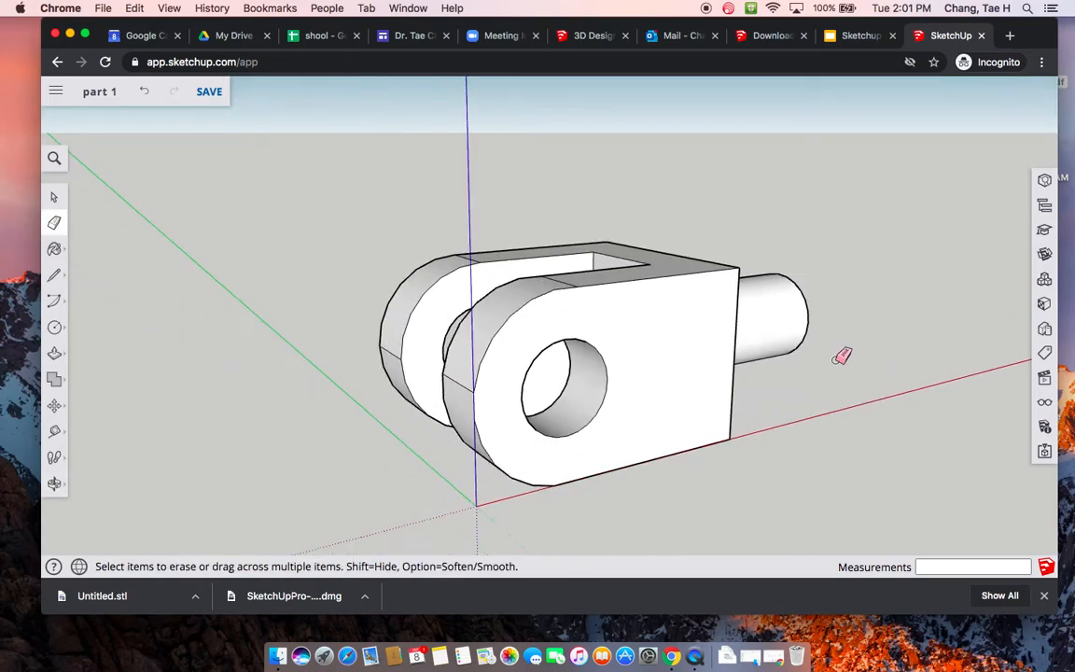
pyautogui.scroll(2, 833, 358)
pyautogui.scroll(-2, 837, 356)
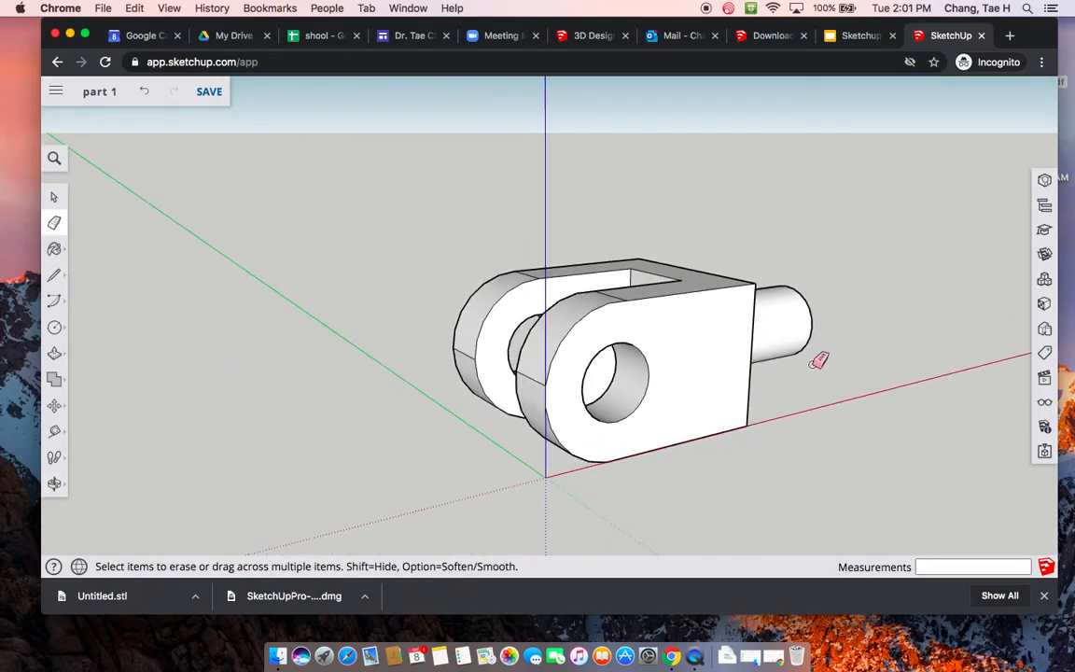
pyautogui.scroll(1, 819, 362)
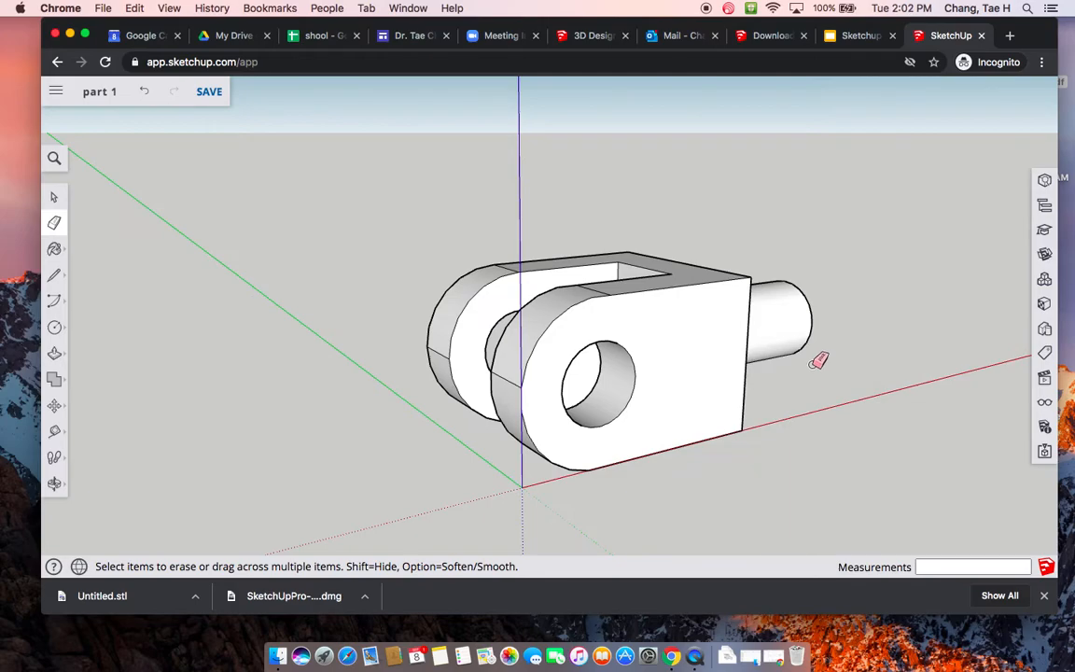
pyautogui.moveTo(822, 300); pyautogui.dragTo(819, 350, button='middle')
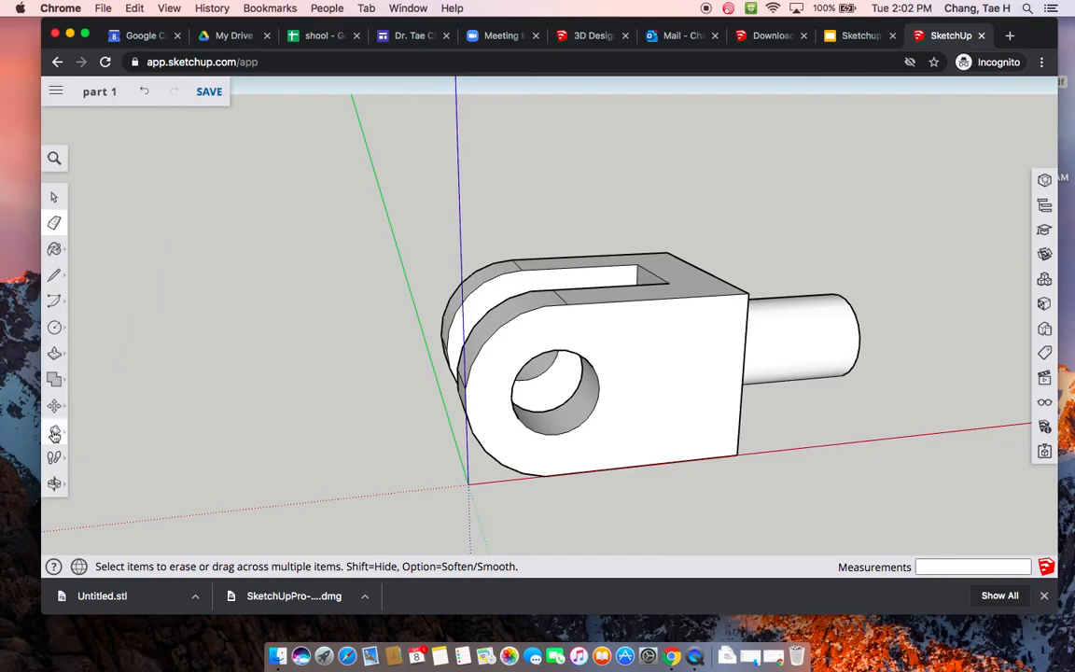
# Dimension the straight upper lengthwise edge of the first arm's outer face with the Dimension tool
pyautogui.click(54, 434)
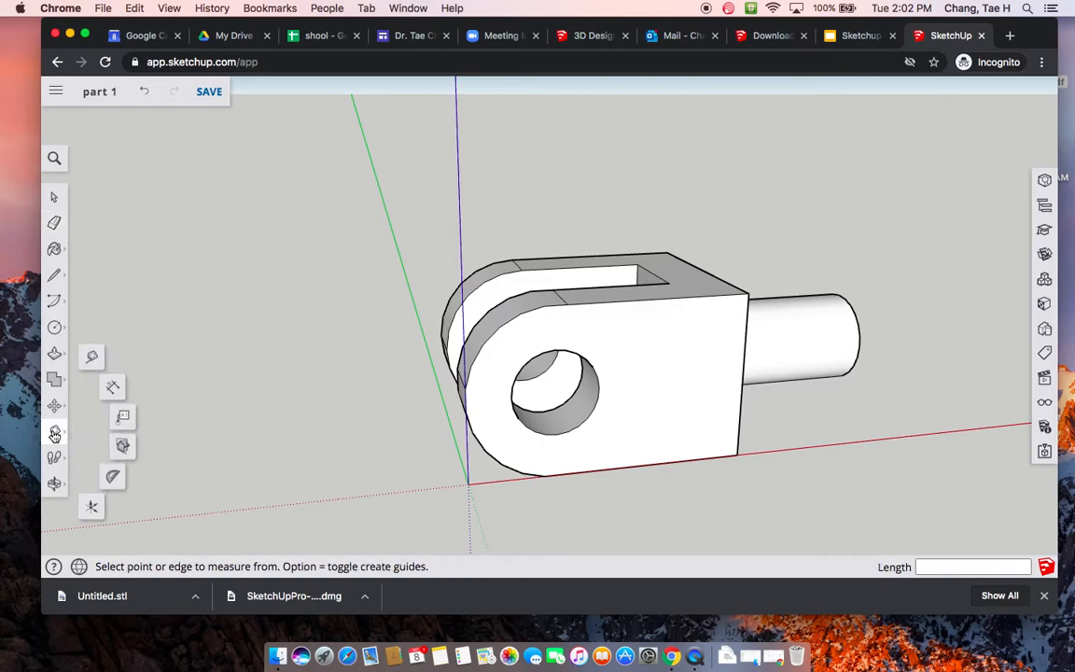
pyautogui.click(113, 388)
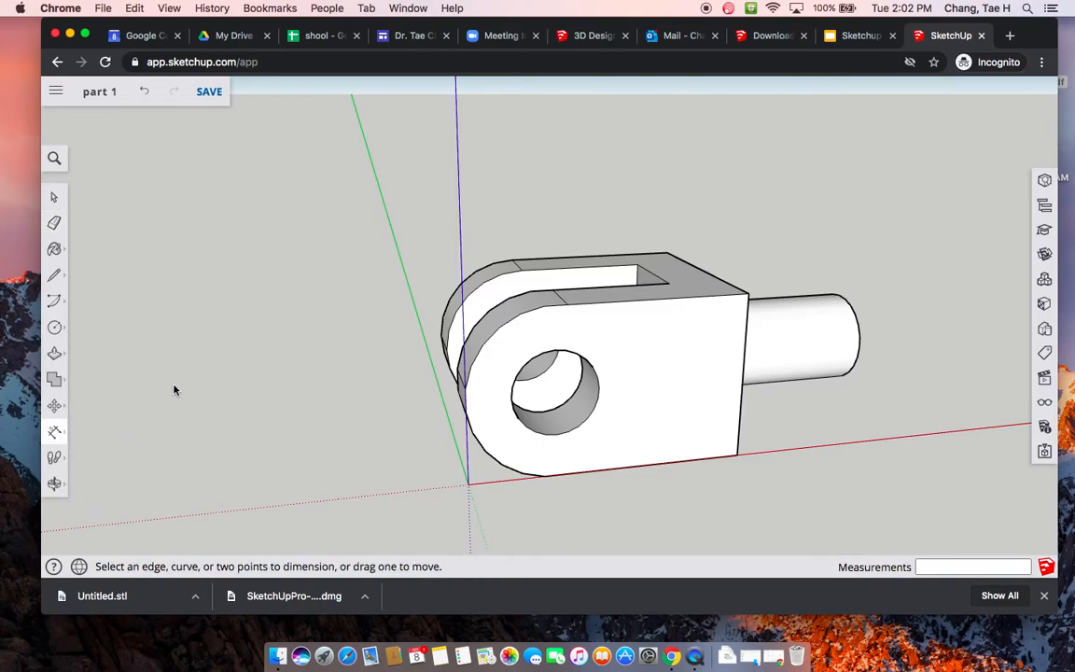
pyautogui.click(671, 302)
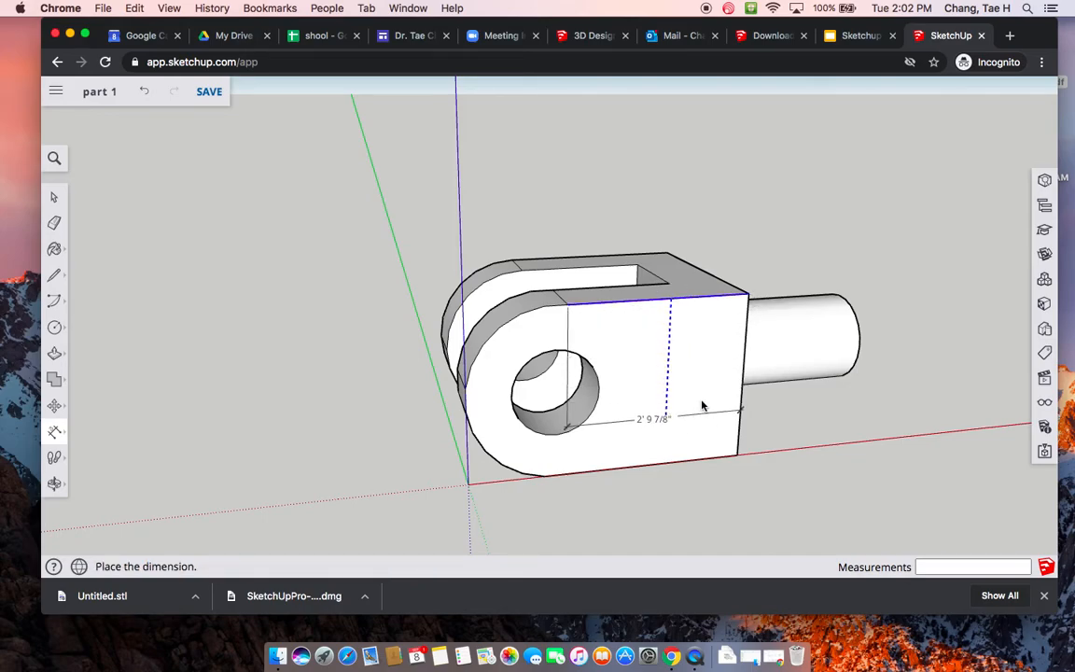
pyautogui.click(725, 355)
# Dimension the block's vertical corner edge beside the shaft, placing one height dimension on the edge and another offset outward
pyautogui.moveTo(845, 422); pyautogui.dragTo(636, 428, button='middle')
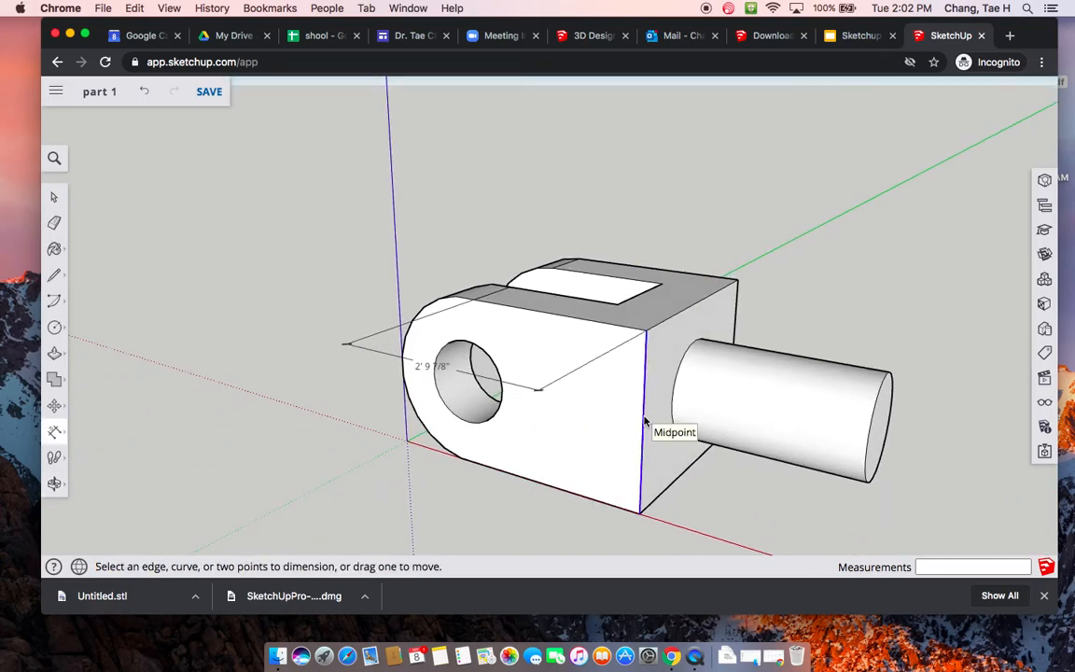
pyautogui.click(644, 422)
pyautogui.click(647, 403)
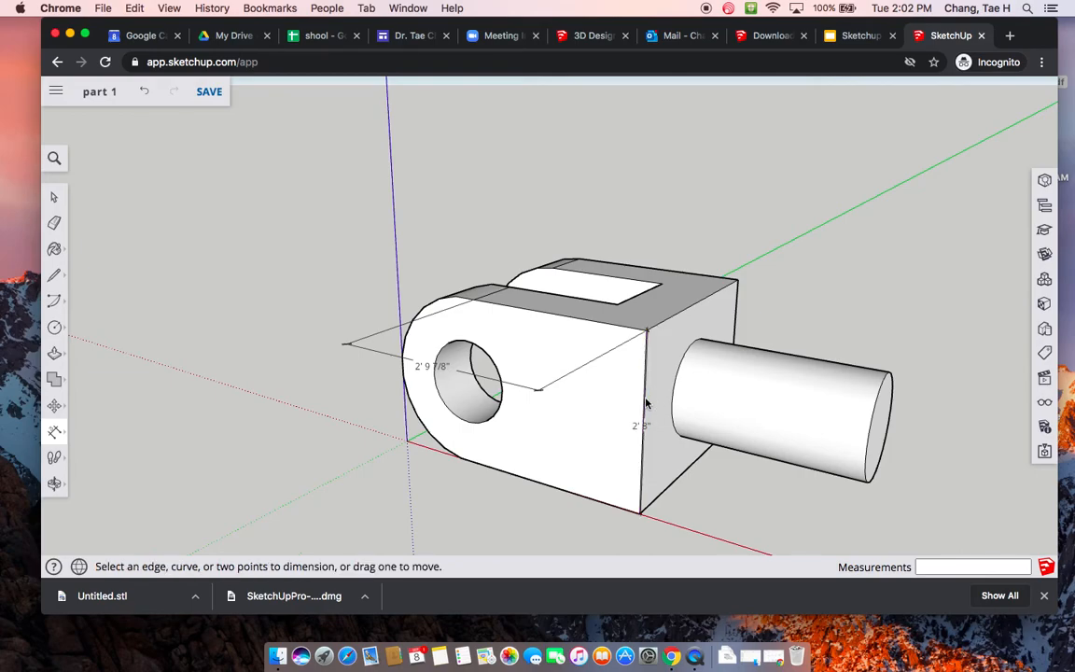
pyautogui.click(644, 410)
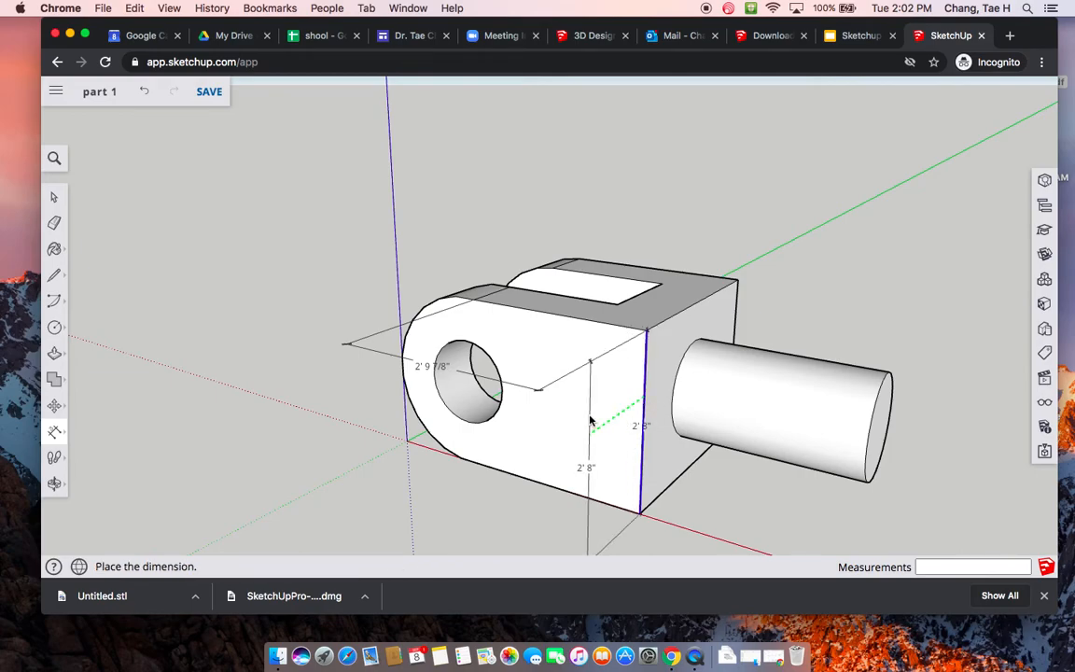
pyautogui.click(505, 439)
# Dimension the block's width along the upper edge of the end face, placing the dimension above the shaft
pyautogui.moveTo(710, 474)
pyautogui.mouseDown(button='middle')
pyautogui.moveTo(713, 428)
pyautogui.moveTo(700, 403)
pyautogui.moveTo(705, 452)
pyautogui.mouseUp(button='middle')
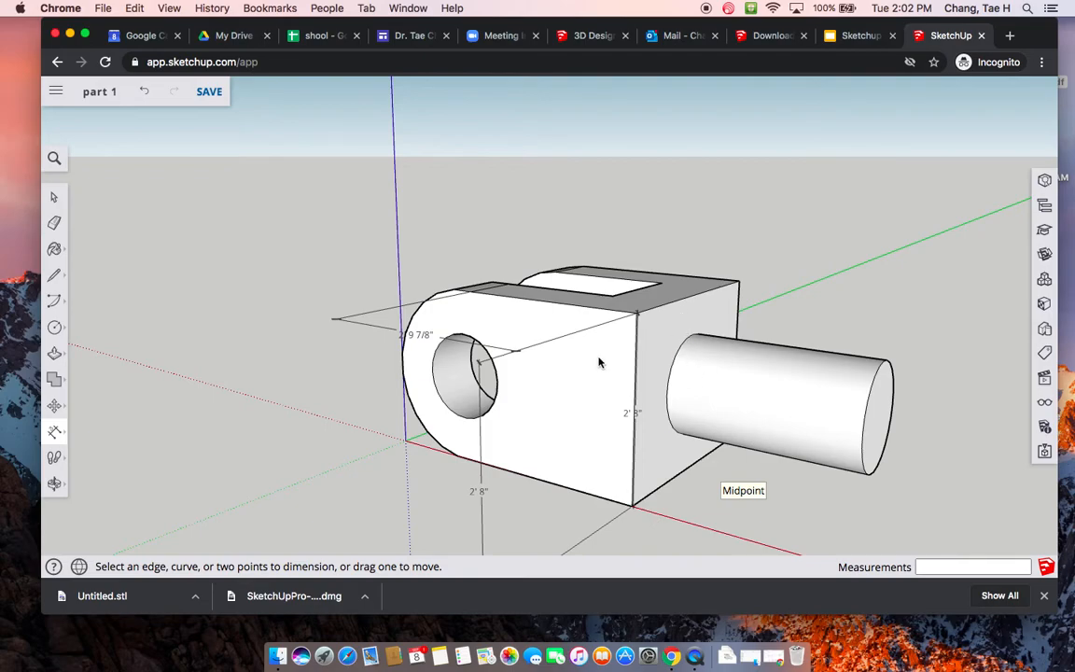
pyautogui.click(681, 302)
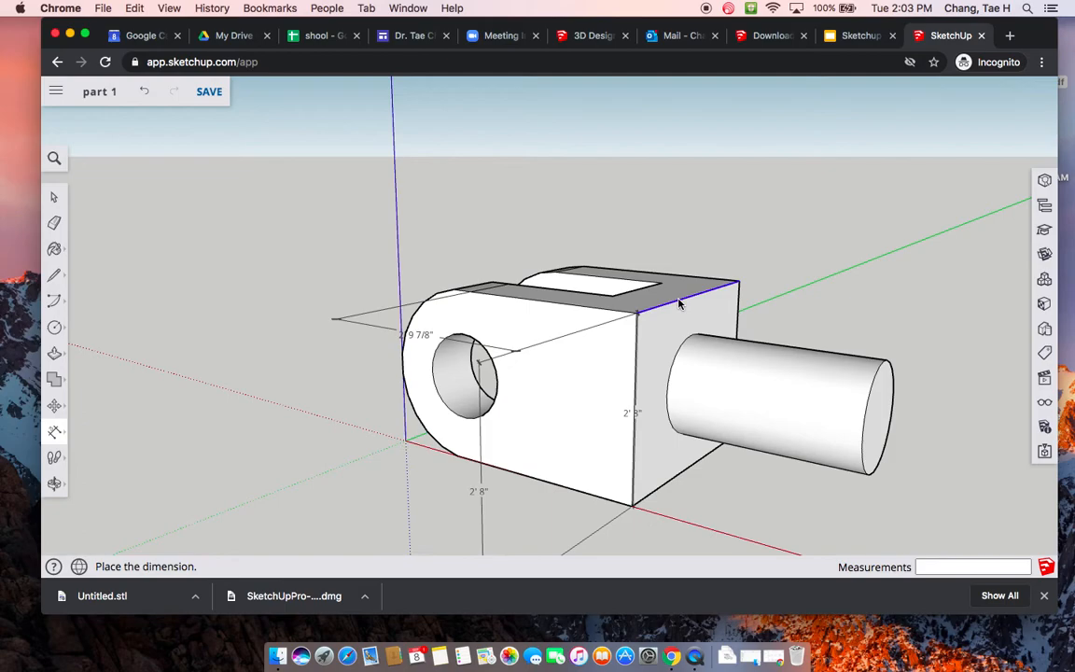
pyautogui.click(775, 333)
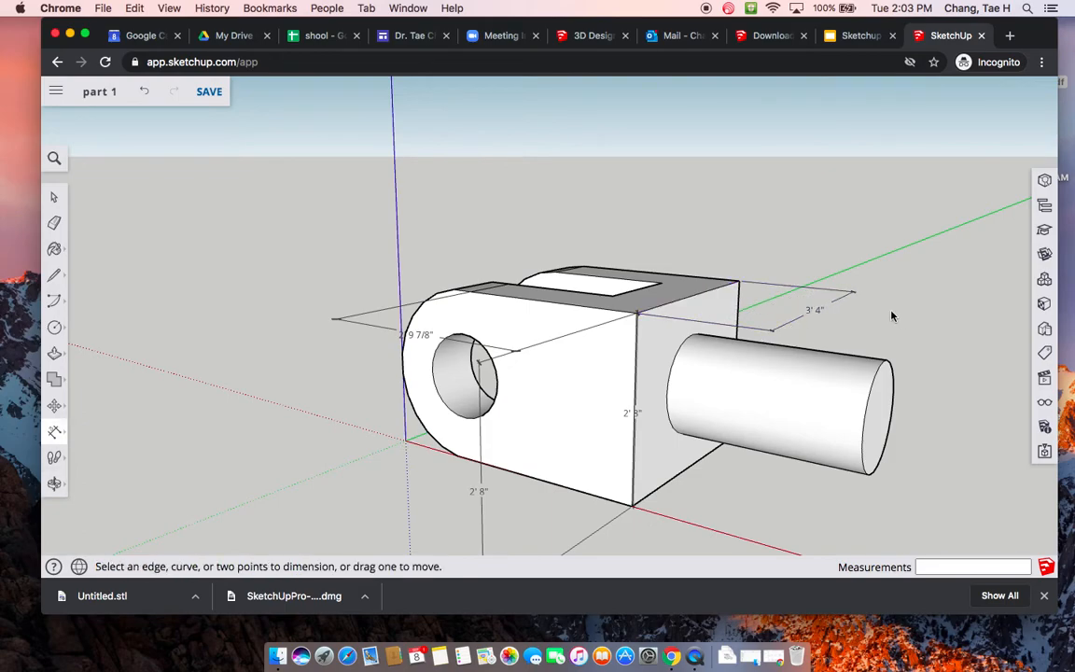
# Dimension the shaft's diameter on its free end circle, placing the label beyond the end of the shaft
pyautogui.scroll(-5, 938, 350)
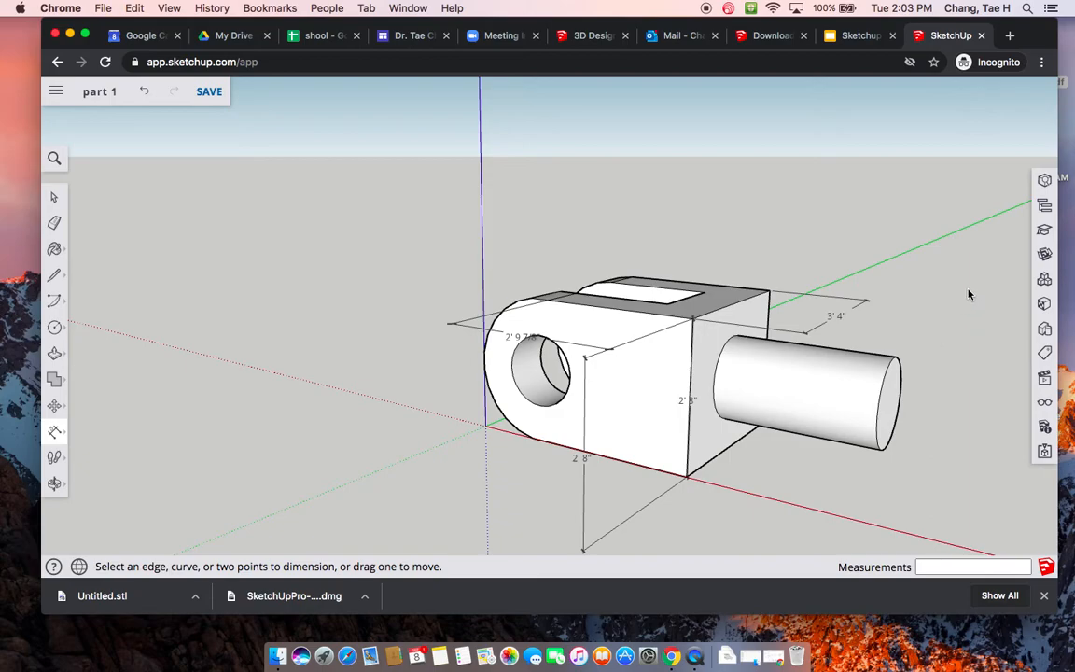
pyautogui.press('o')
pyautogui.moveTo(955, 289); pyautogui.dragTo(321, 295)
pyautogui.moveTo(321, 295); pyautogui.dragTo(323, 331, button='middle')
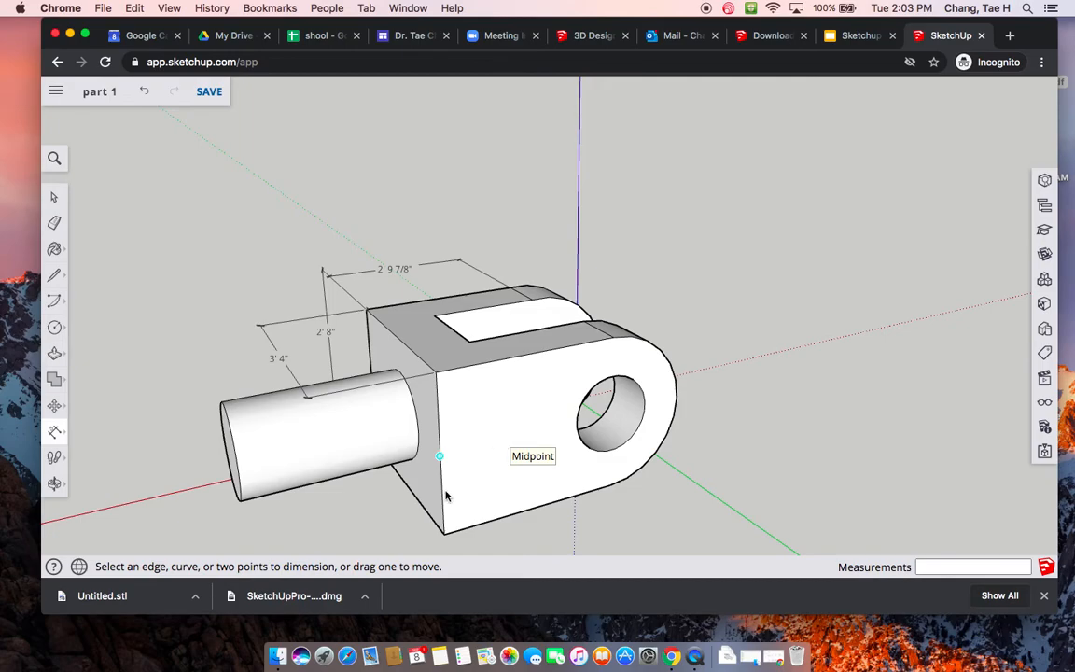
pyautogui.moveTo(466, 462); pyautogui.dragTo(483, 441, button='middle')
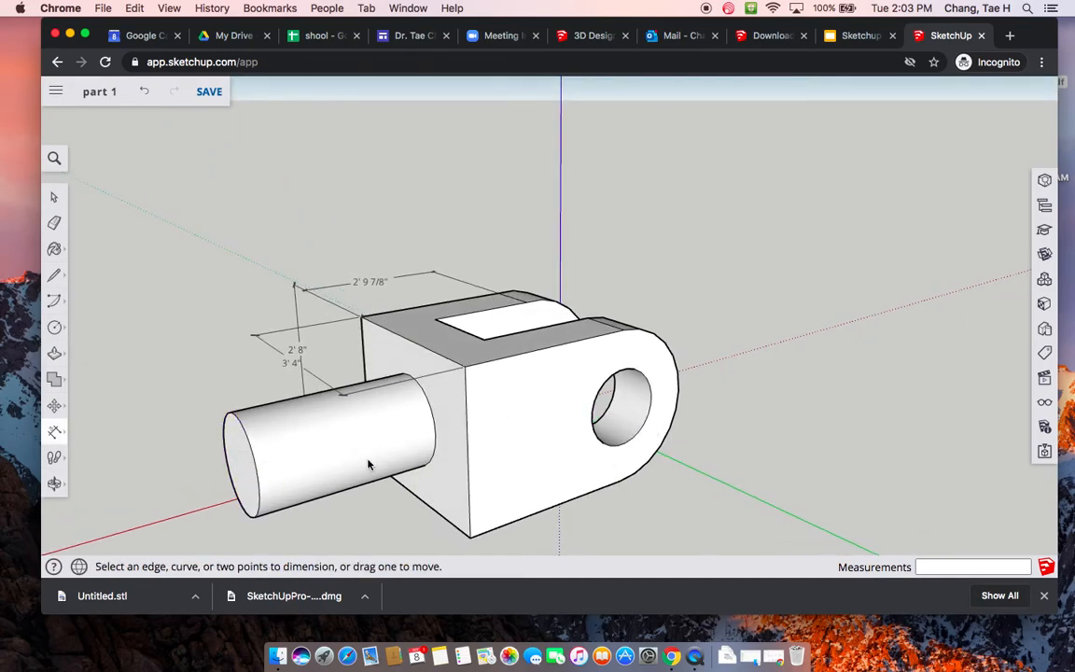
pyautogui.click(230, 456)
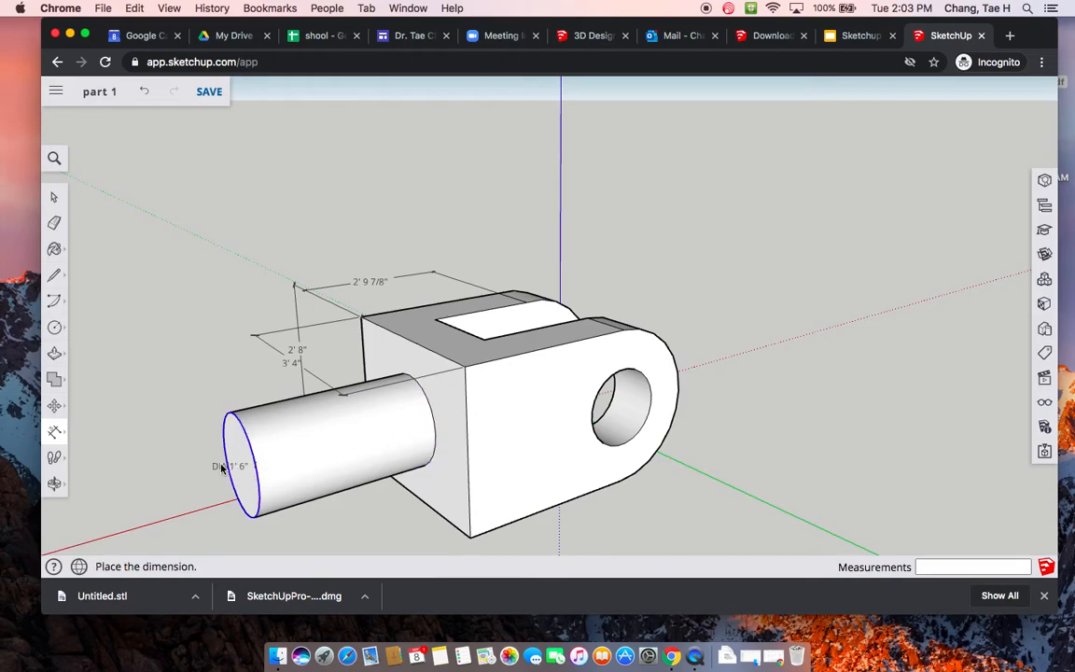
pyautogui.click(183, 457)
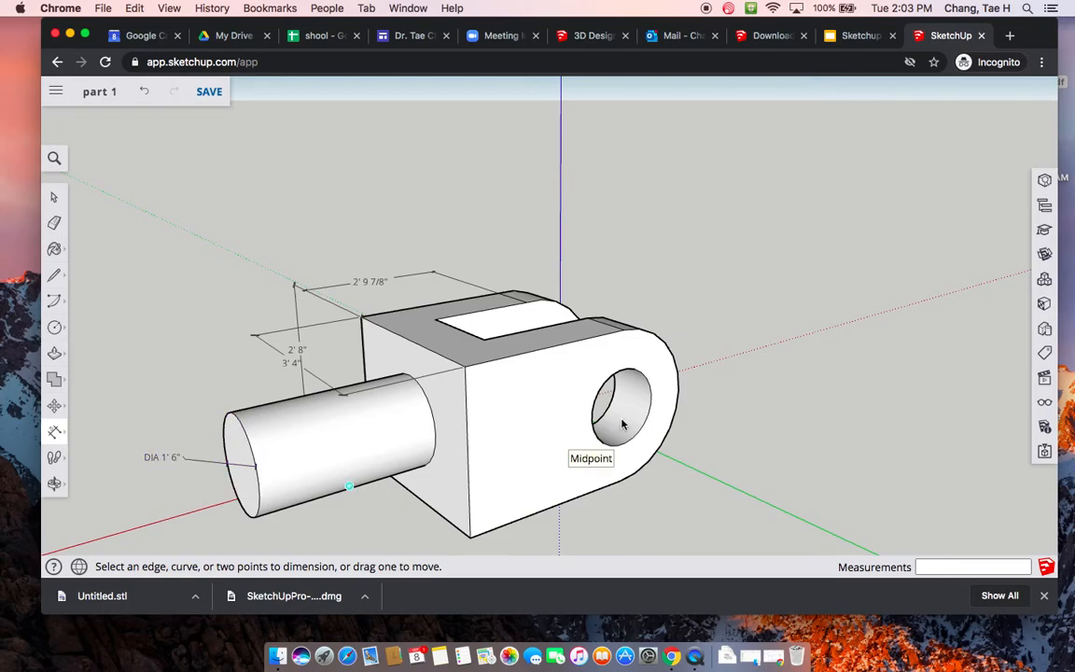
# Dimension the diameter of the hole in the second arm's outer face, placing the label outside the part, and save the model
pyautogui.click(656, 410)
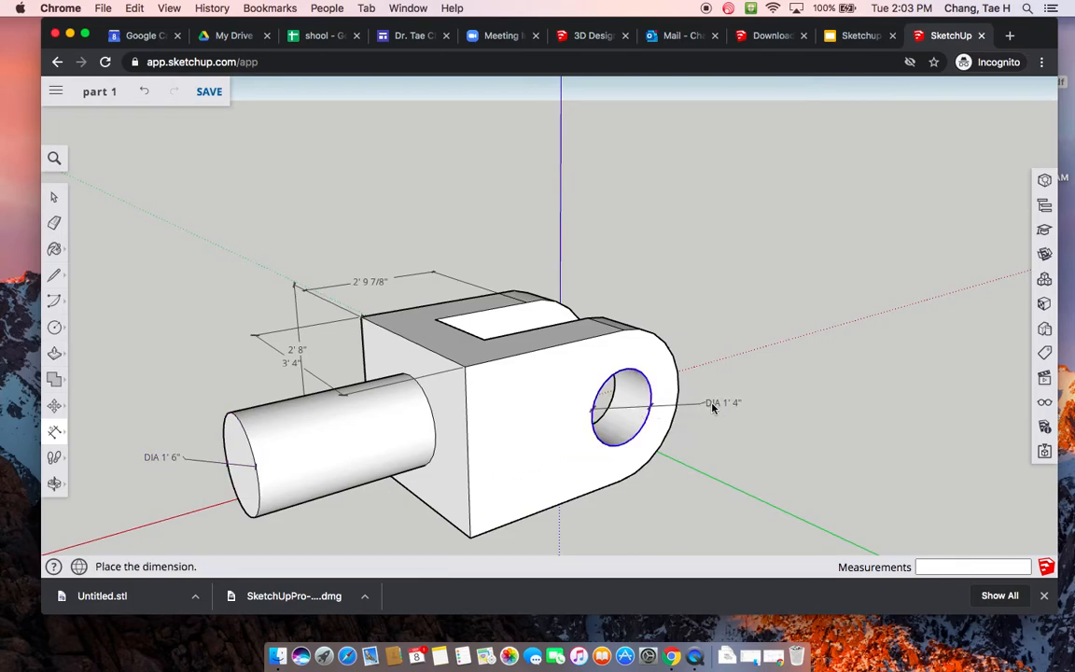
pyautogui.click(731, 428)
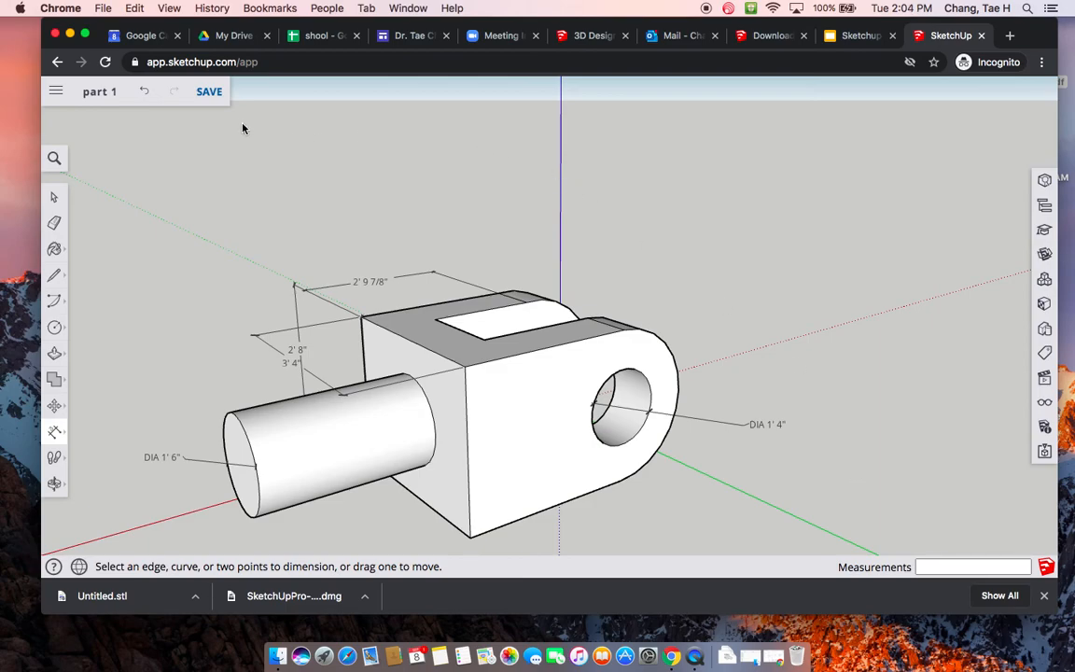
pyautogui.click(209, 93)
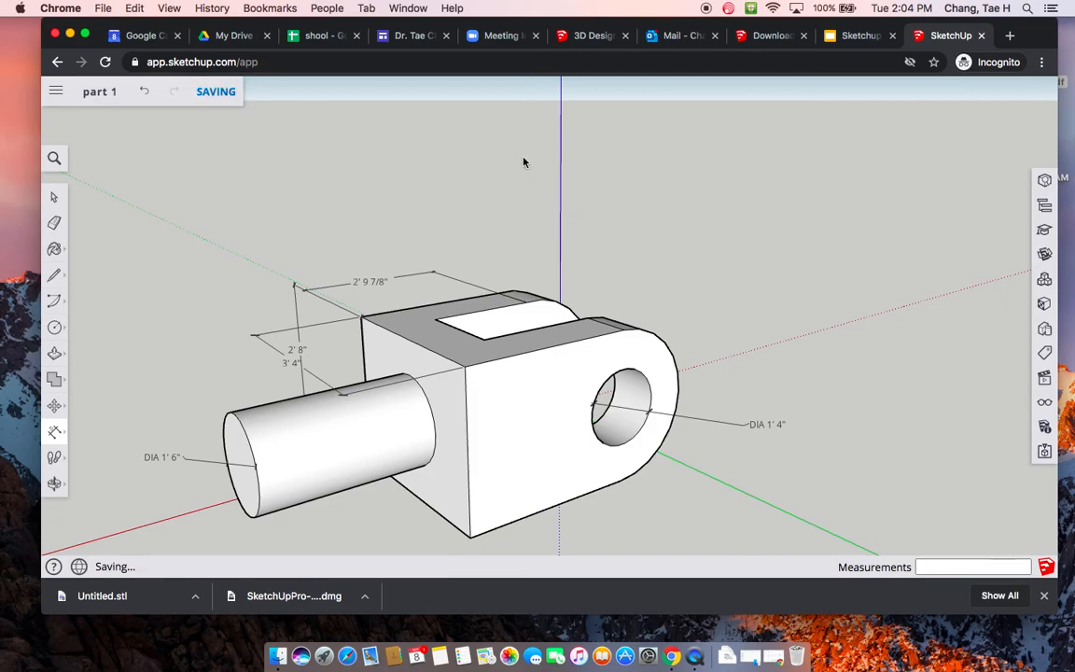